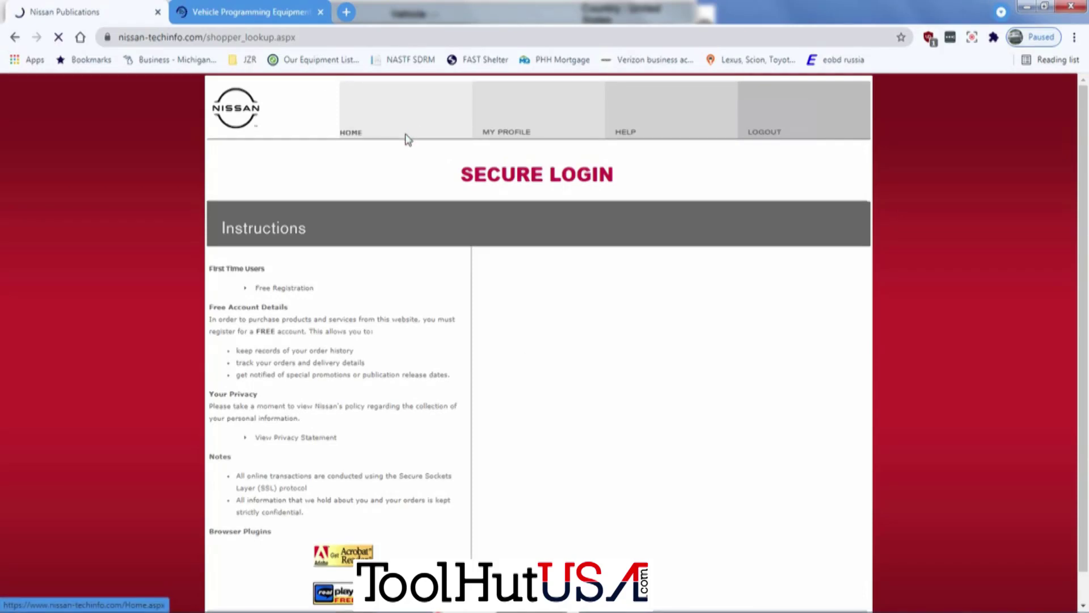
Step: Open the ECU file reprogramming information in the Nissan website's J2534-1 section
left_click(561, 368)
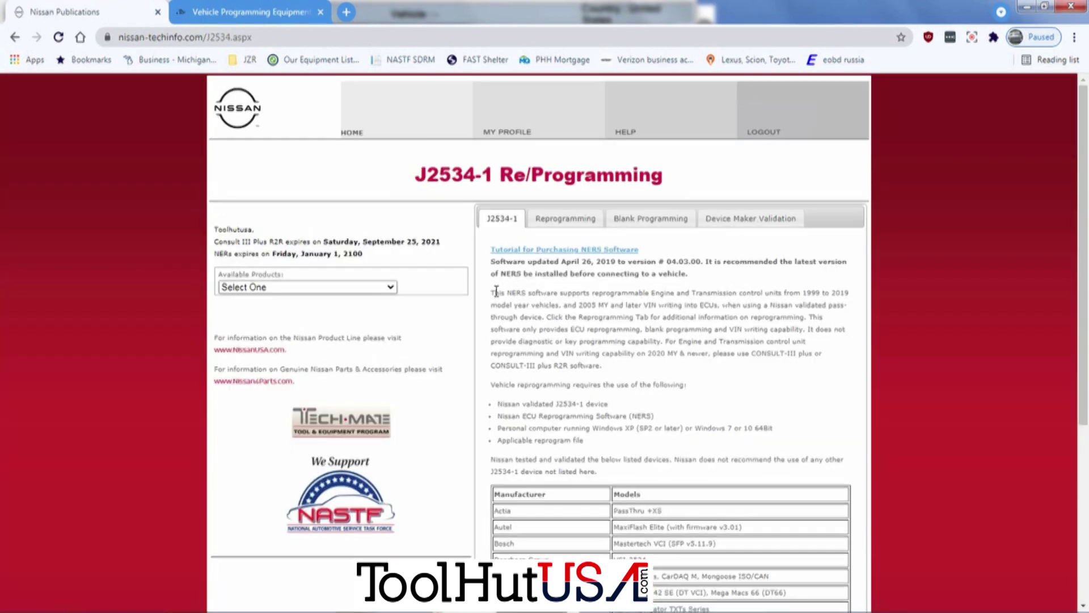
left_click(566, 223)
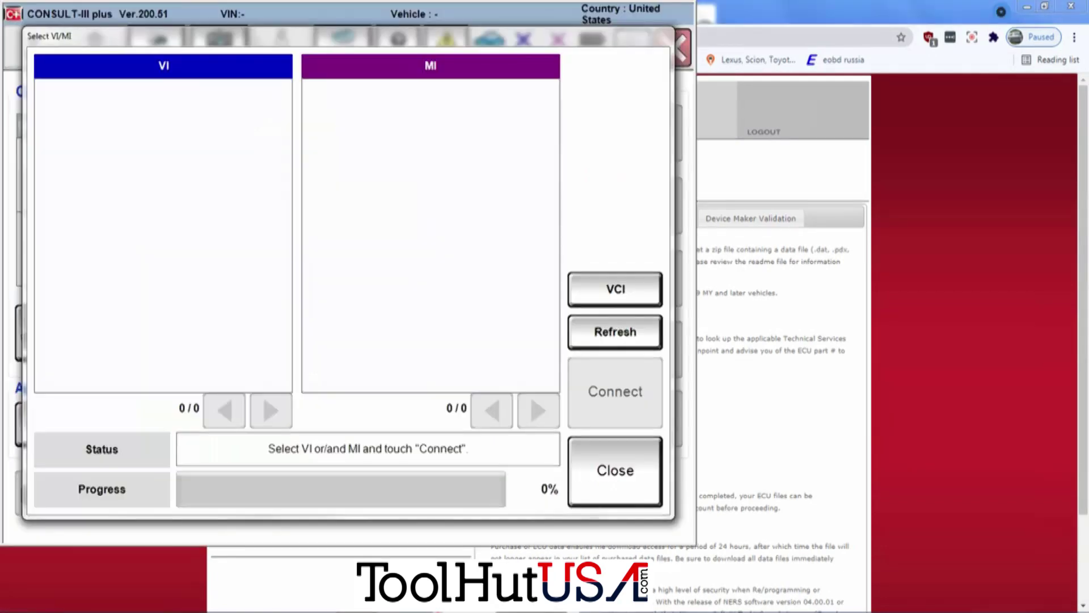
Step: In CONSULT-III plus, connect the USB-attached CarDAQ-Plus 3 device as the VCI
left_click(614, 288)
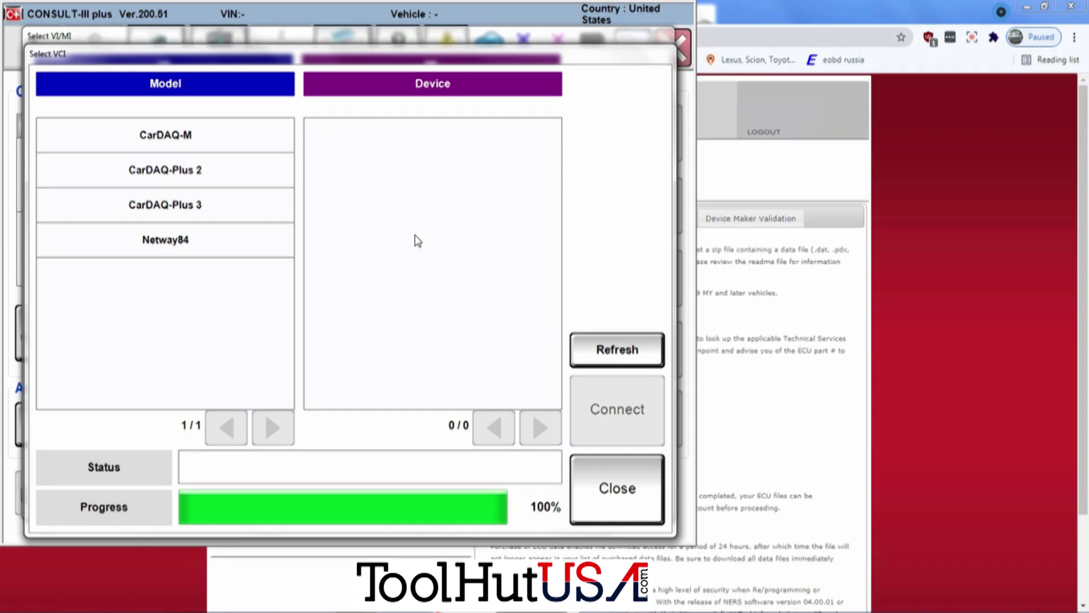
left_click(251, 214)
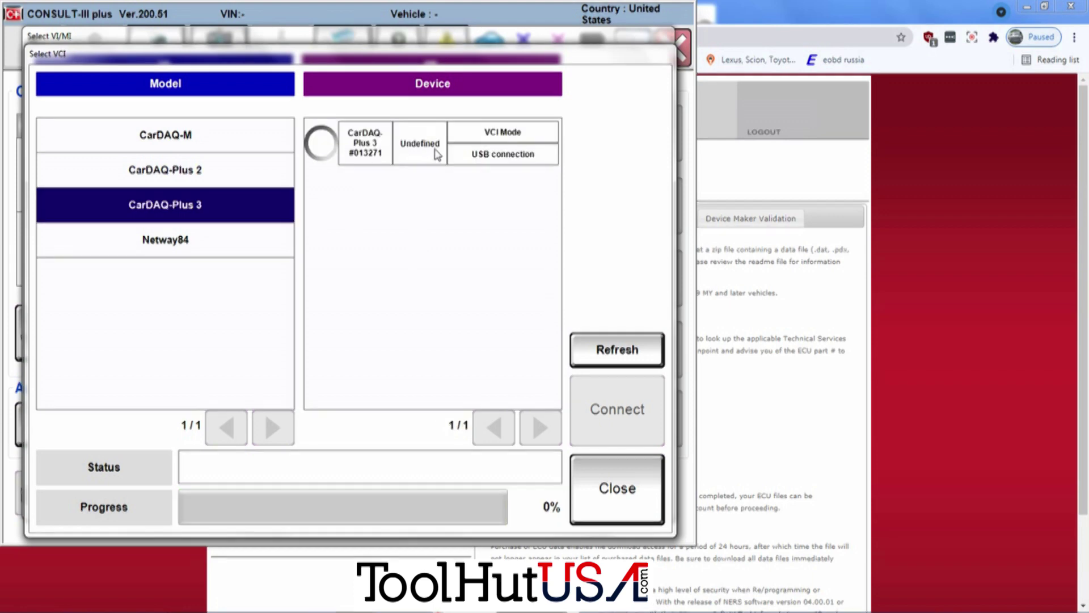
left_click(436, 153)
left_click(603, 410)
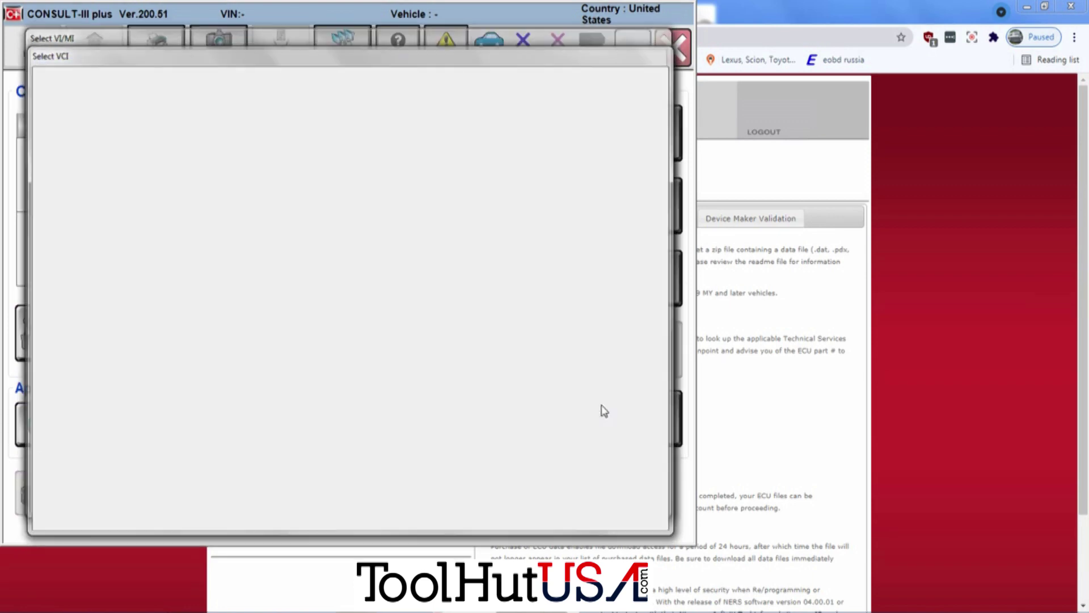
Step: Start a one-system diagnosis of the ENGINE system and read its ECU identification data
left_click(525, 133)
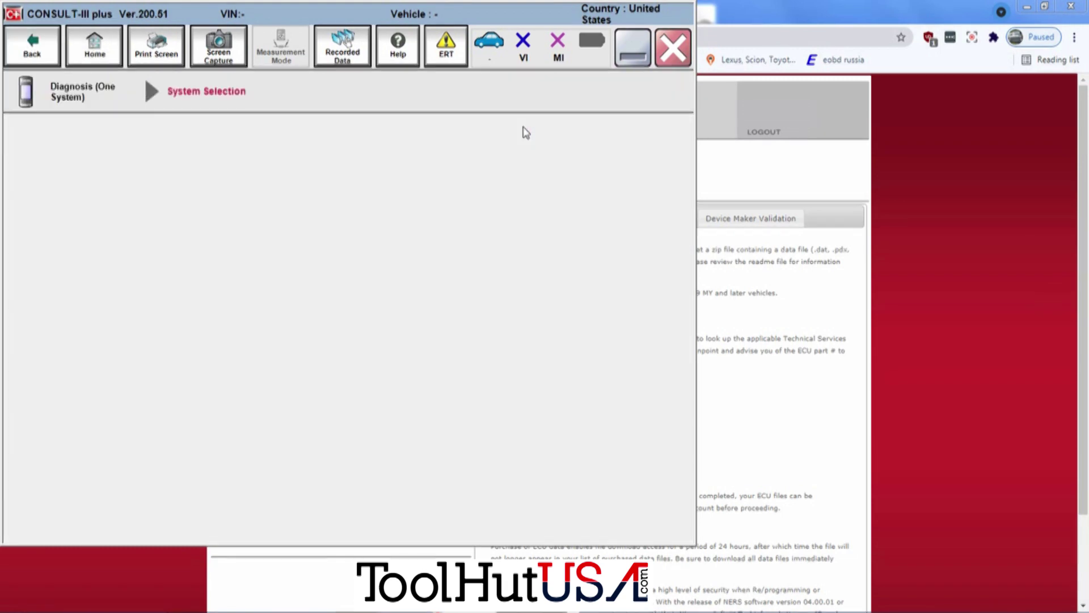
left_click(150, 235)
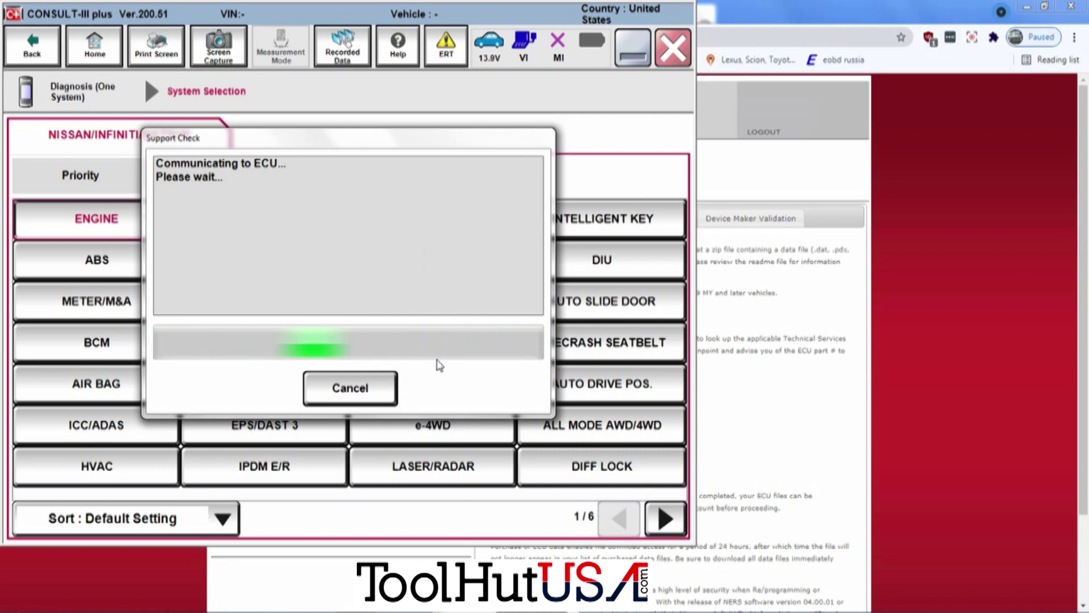
left_click(345, 381)
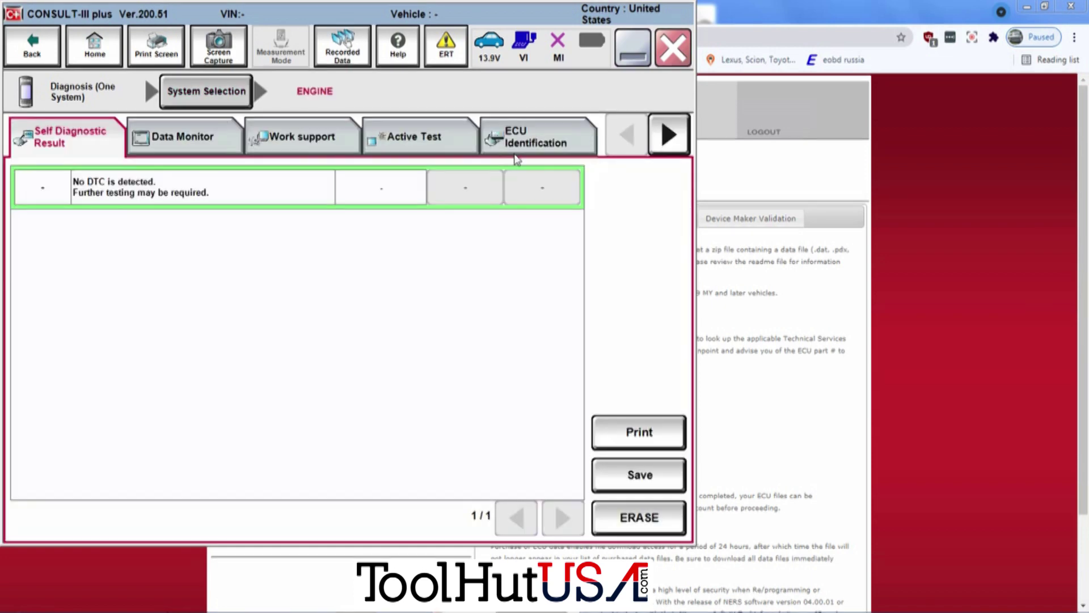
left_click(545, 144)
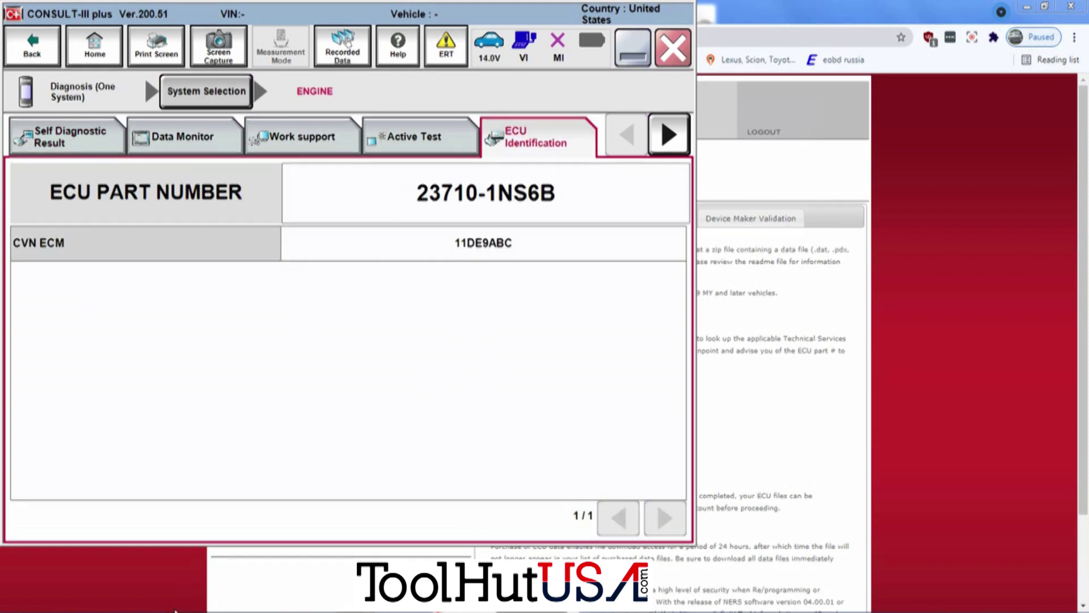
Step: Switch to the Nissan reprogramming page in the browser and enter 23710 as the first five digits of the ECU part number
key("alt+Tab")
left_click(515, 426)
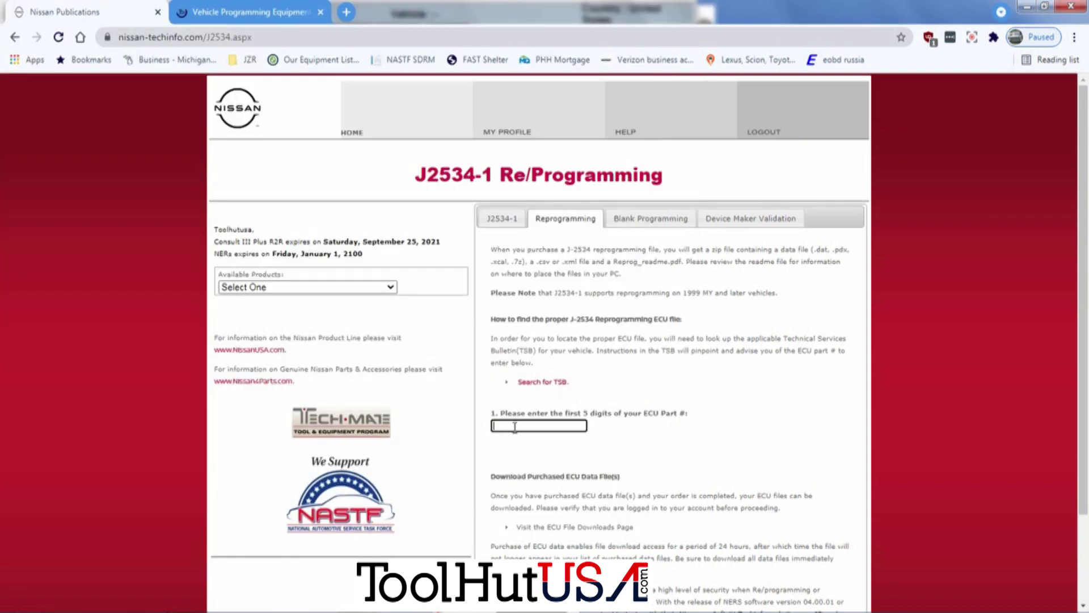
type("23710")
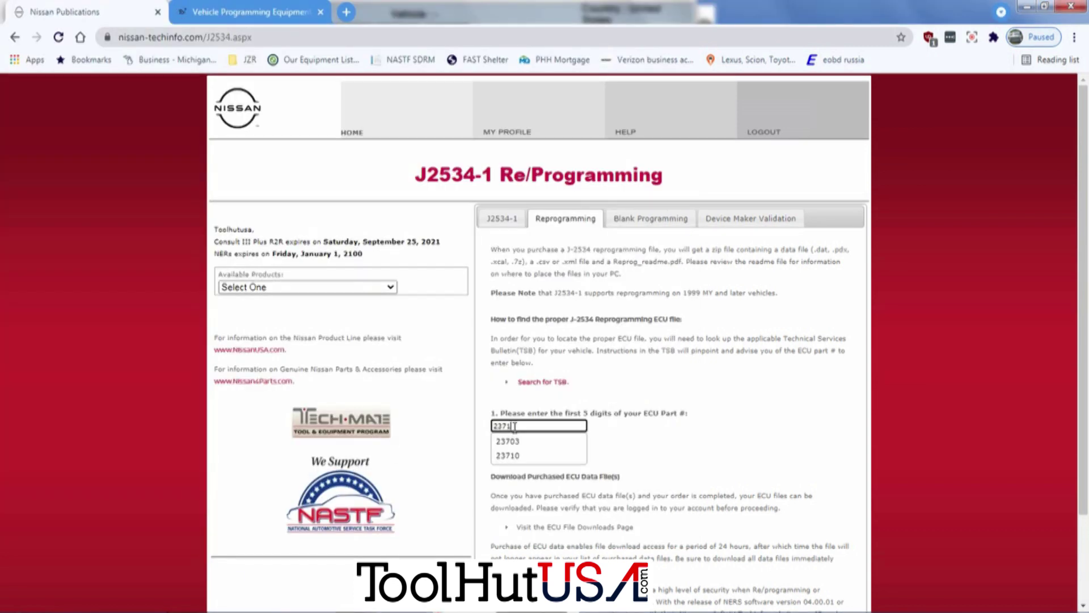
left_click(534, 449)
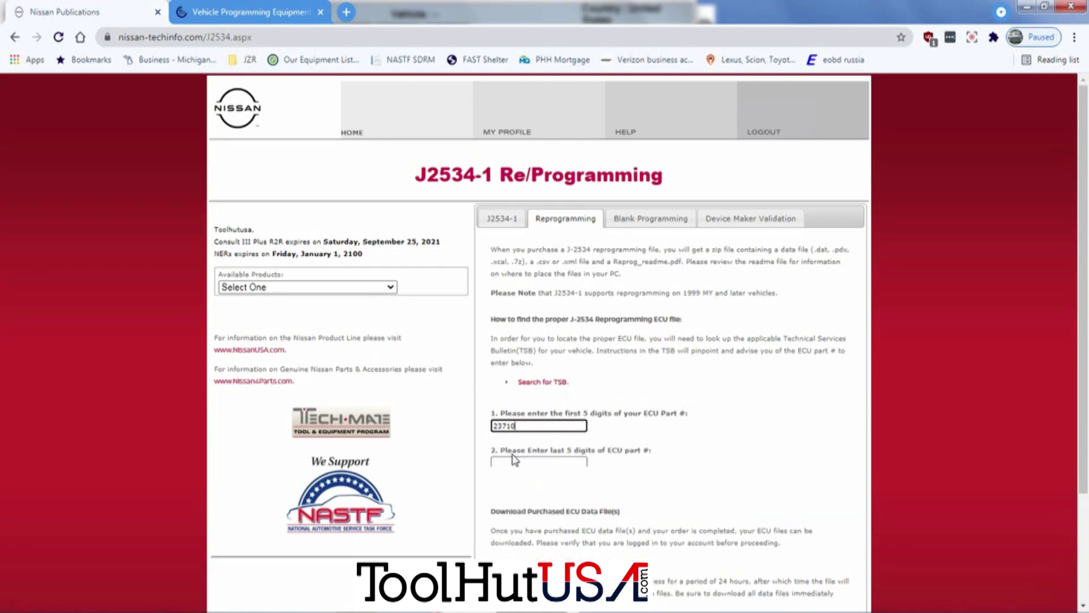
Step: Check the ECU part number in CONSULT-III plus and enter 1NS6B as its last five digits on the Nissan page
left_click(514, 461)
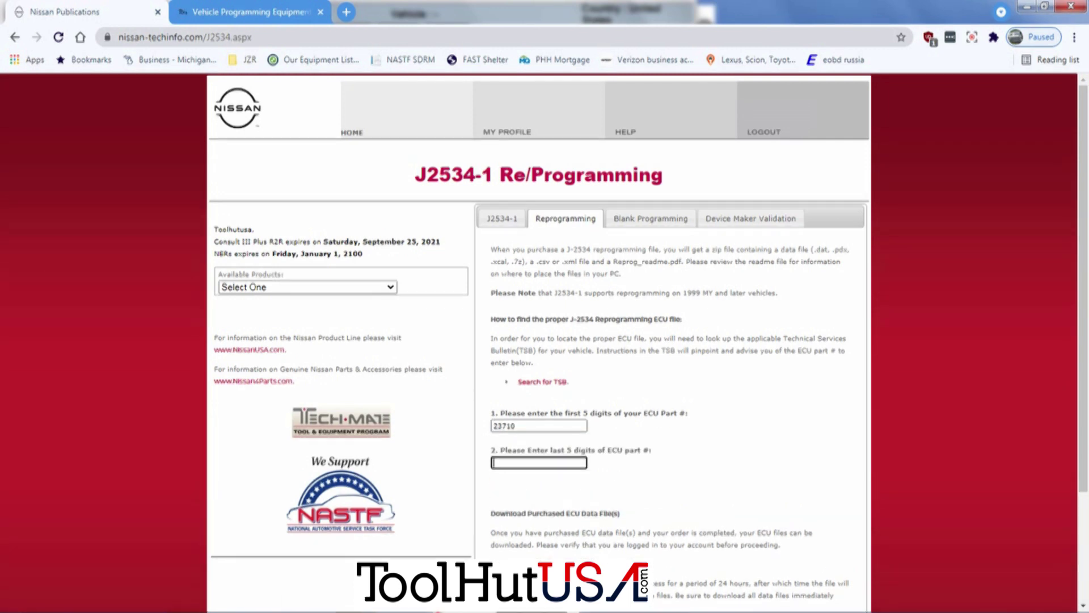
key("alt+Tab")
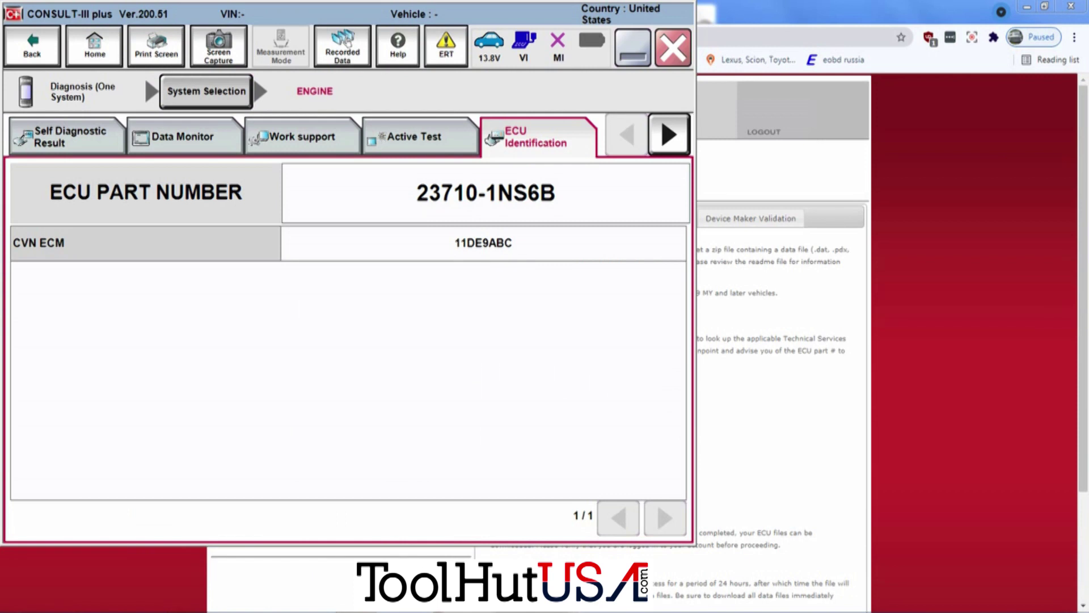
key("alt+Tab")
type("1")
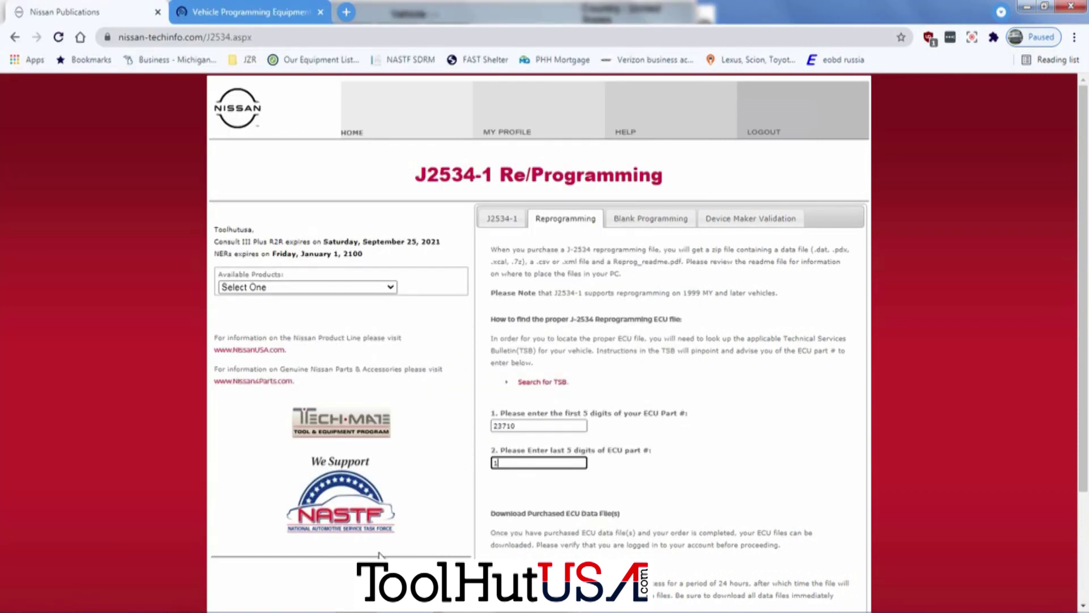
type("ns6b")
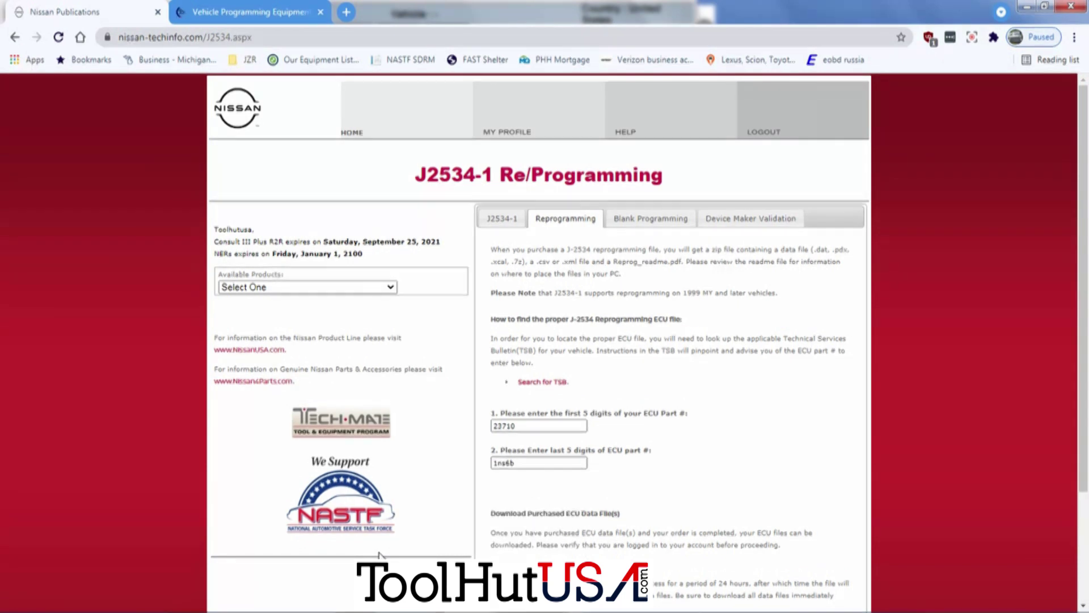
left_click(541, 465)
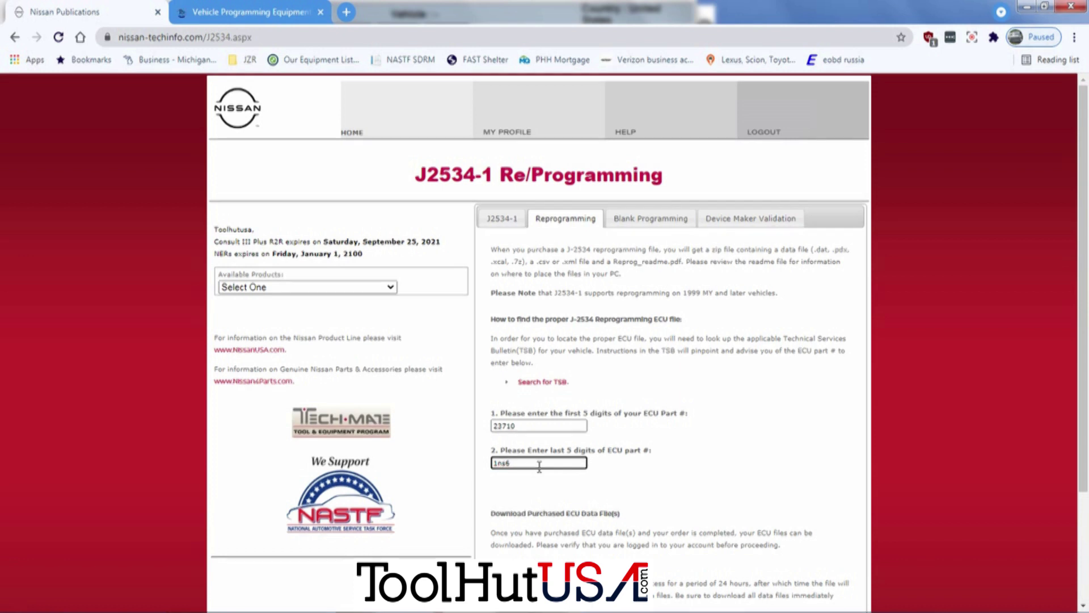
key("BackSpace")
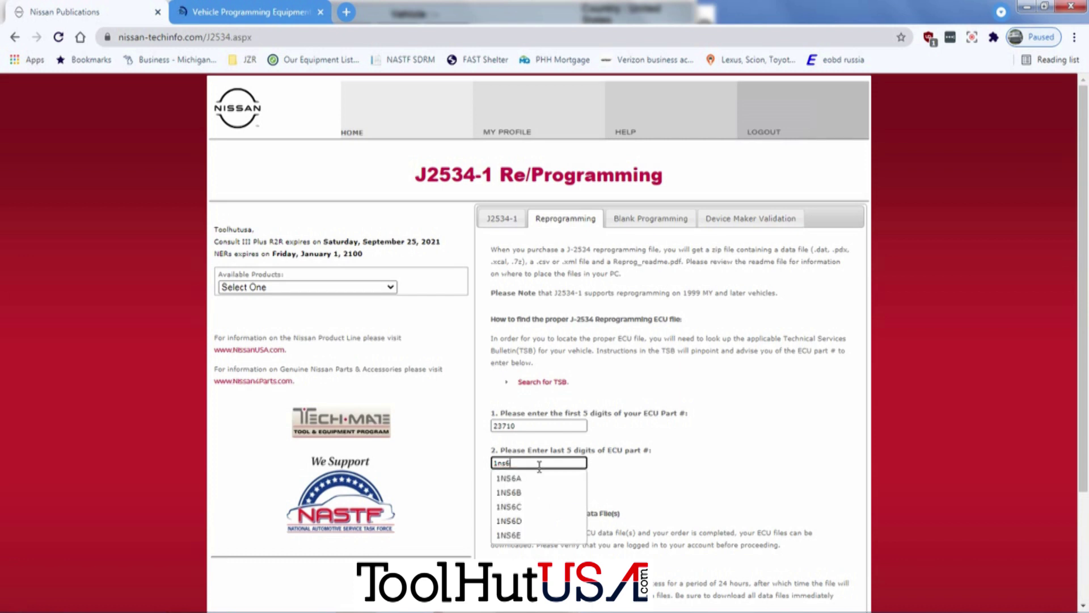
left_click(521, 493)
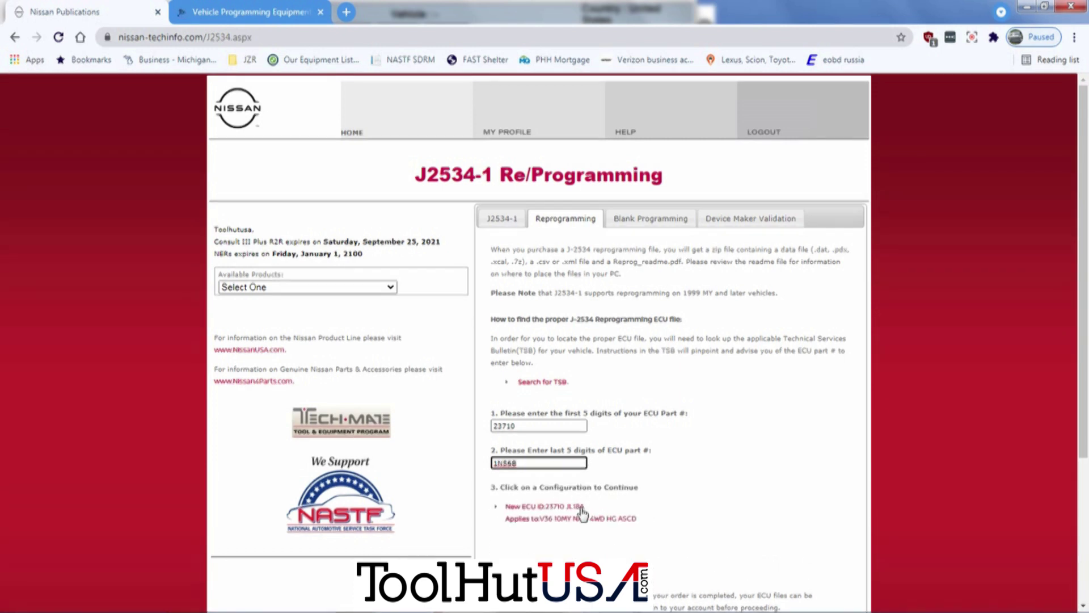
Step: Purchase the 23710 JL18A ECU data file offered as the new configuration for this part number
left_click(566, 511)
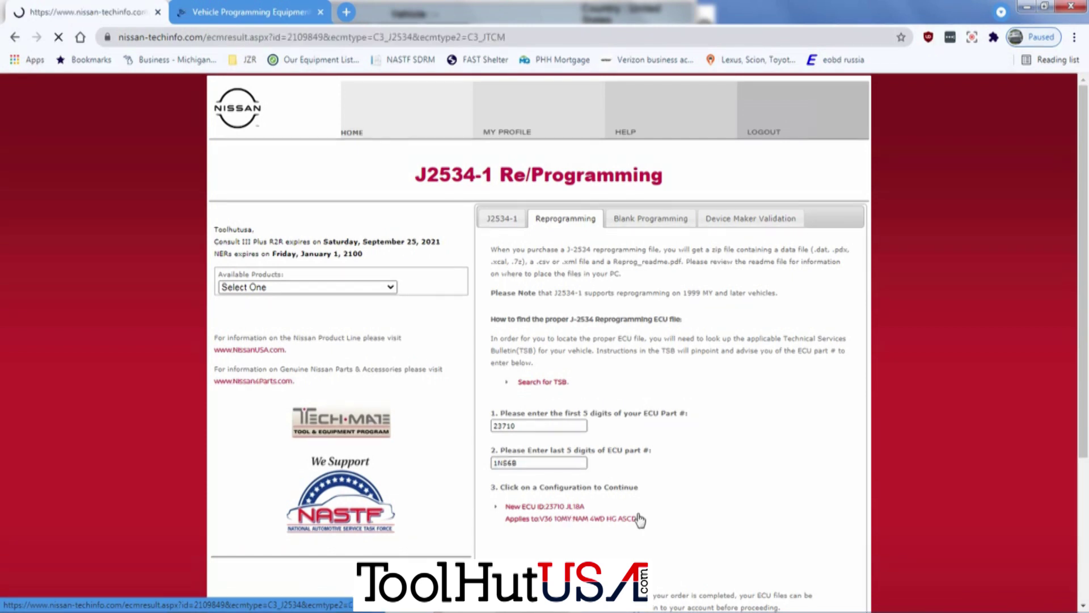
left_click(641, 370)
left_click(518, 338)
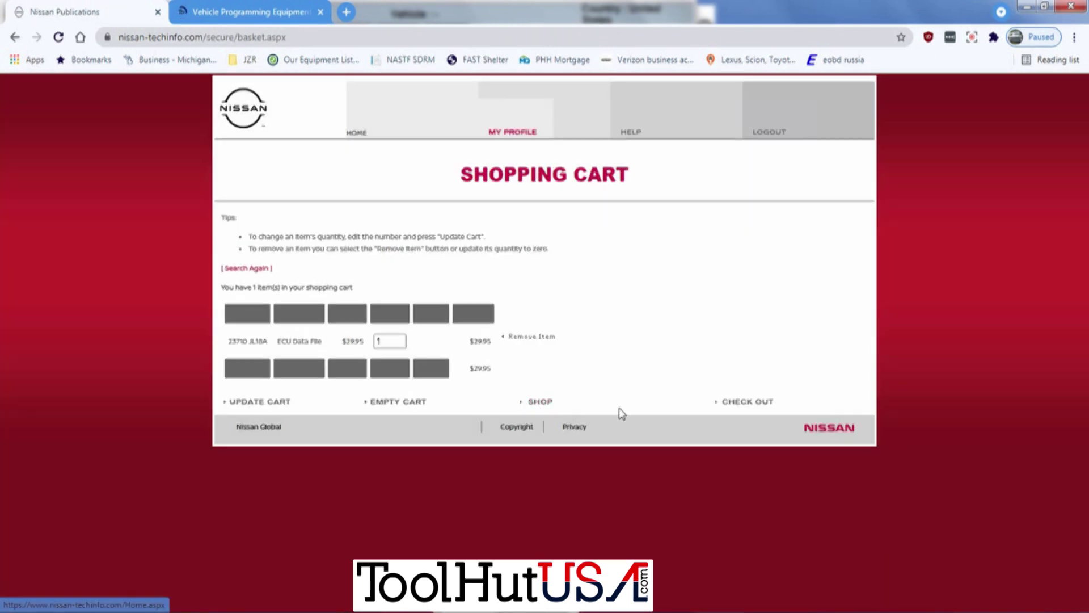
left_click(724, 401)
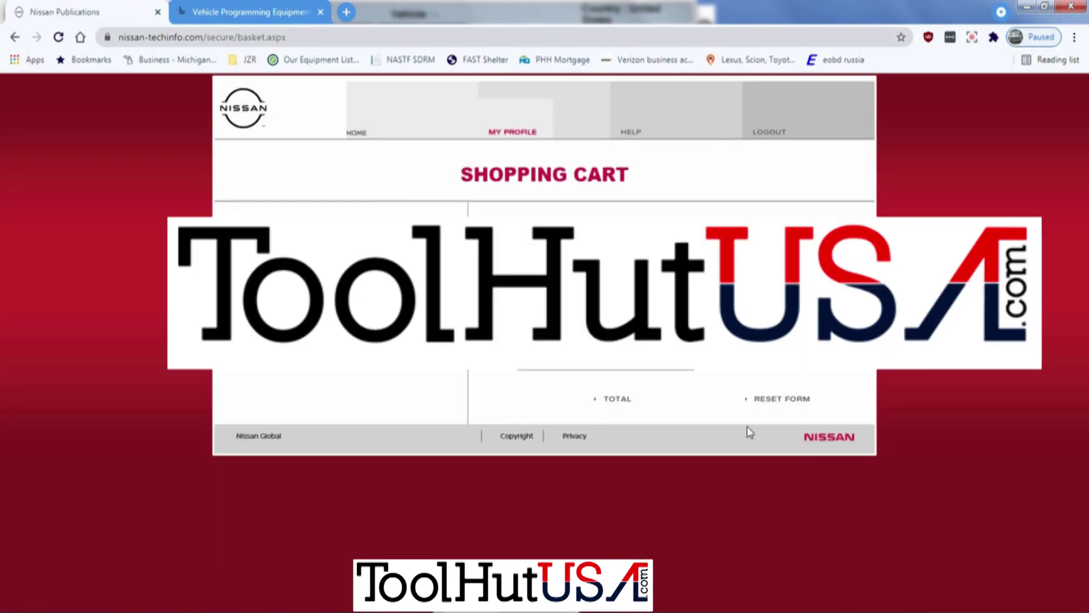
left_click(627, 400)
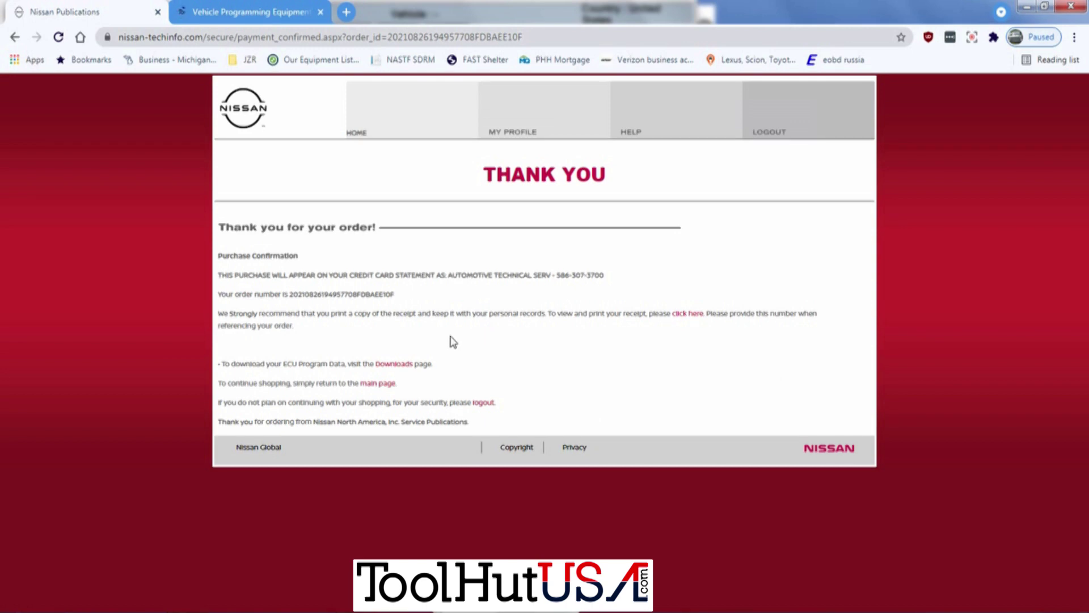
Step: Download the updated 23710 JL18A file from the ECU downloads page, checking the original part number against CONSULT-III plus
left_click(403, 363)
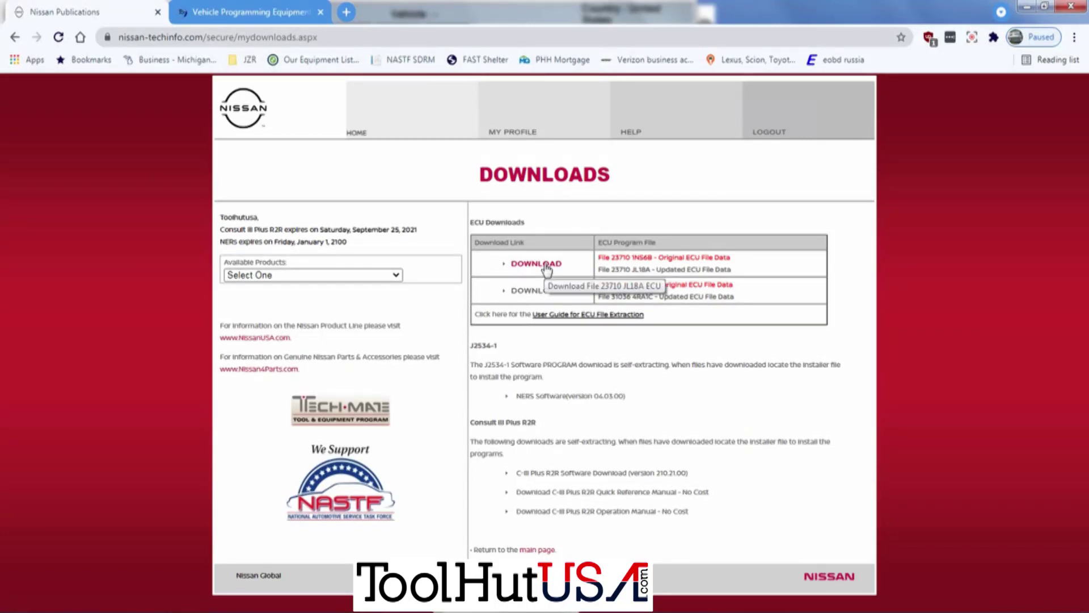
left_click(441, 601)
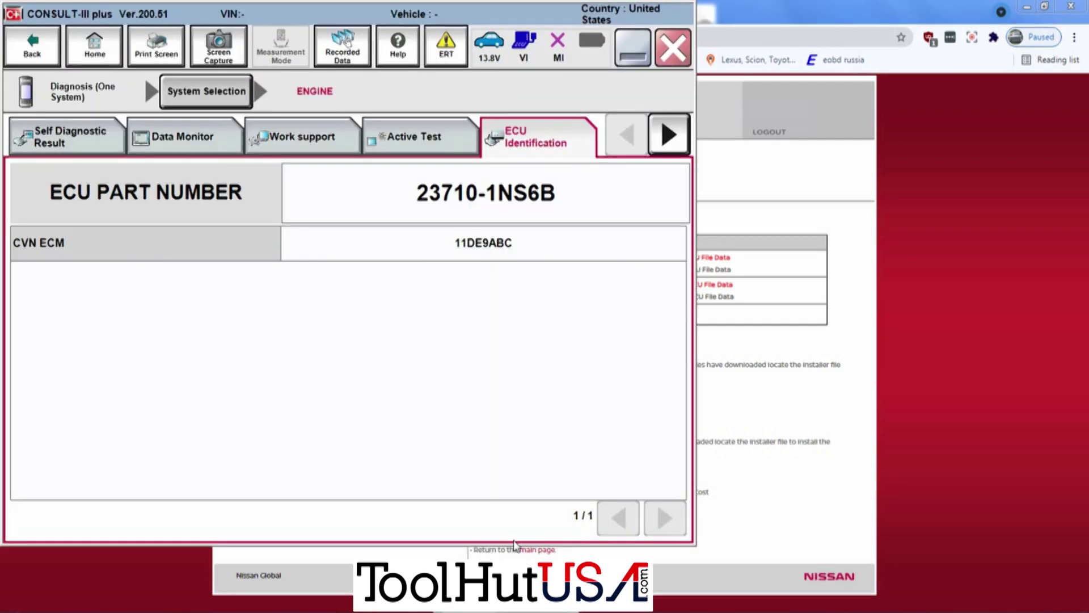
left_click(764, 503)
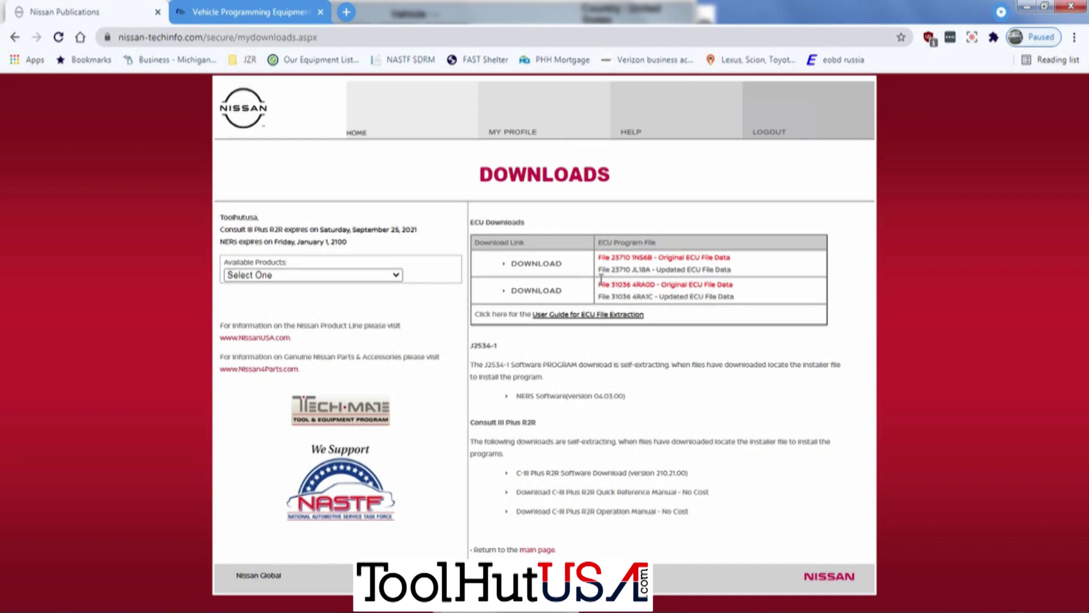
left_click(544, 264)
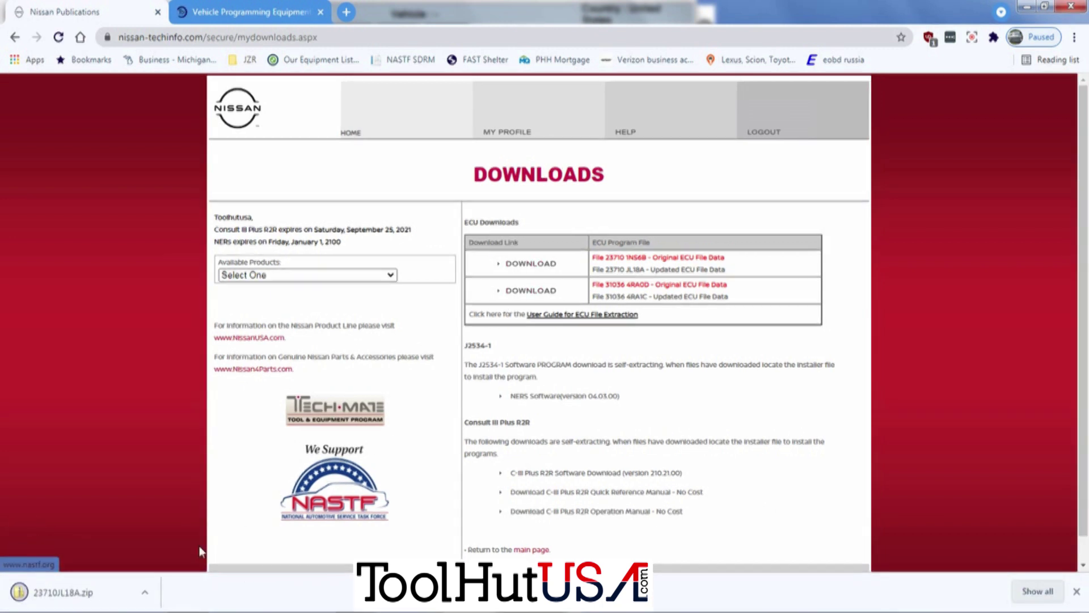
Step: Locate the downloaded 23710JL18A zip file in its folder and cut it
left_click(145, 594)
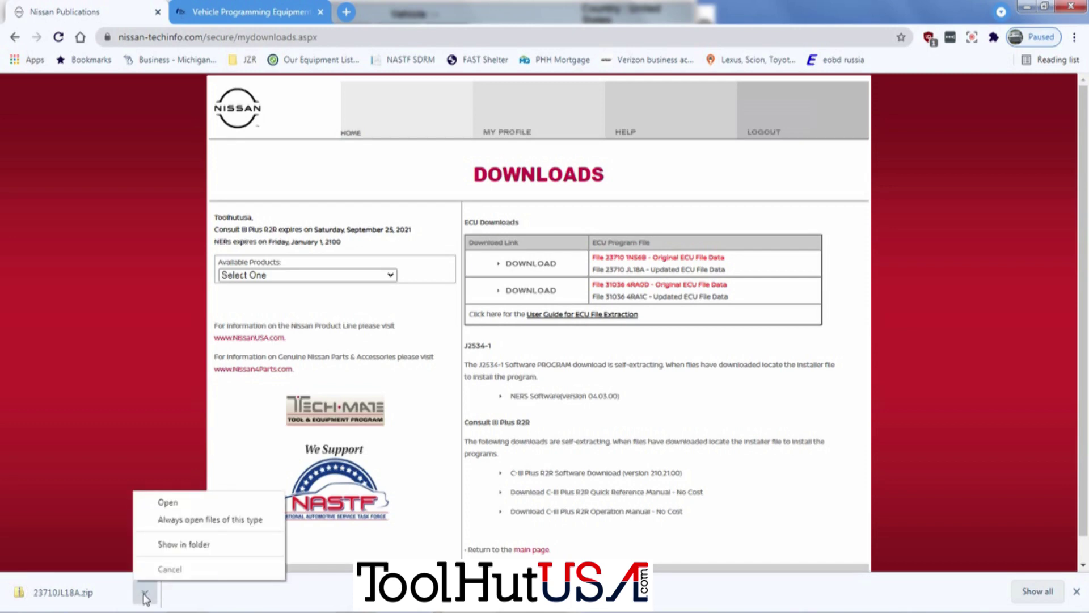
left_click(185, 546)
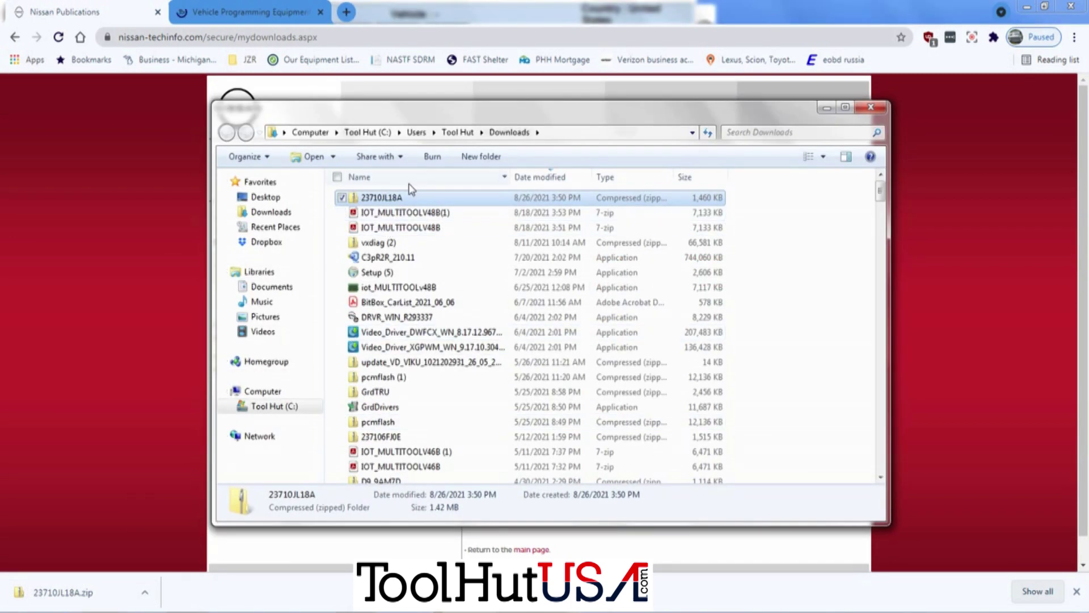
right_click(397, 201)
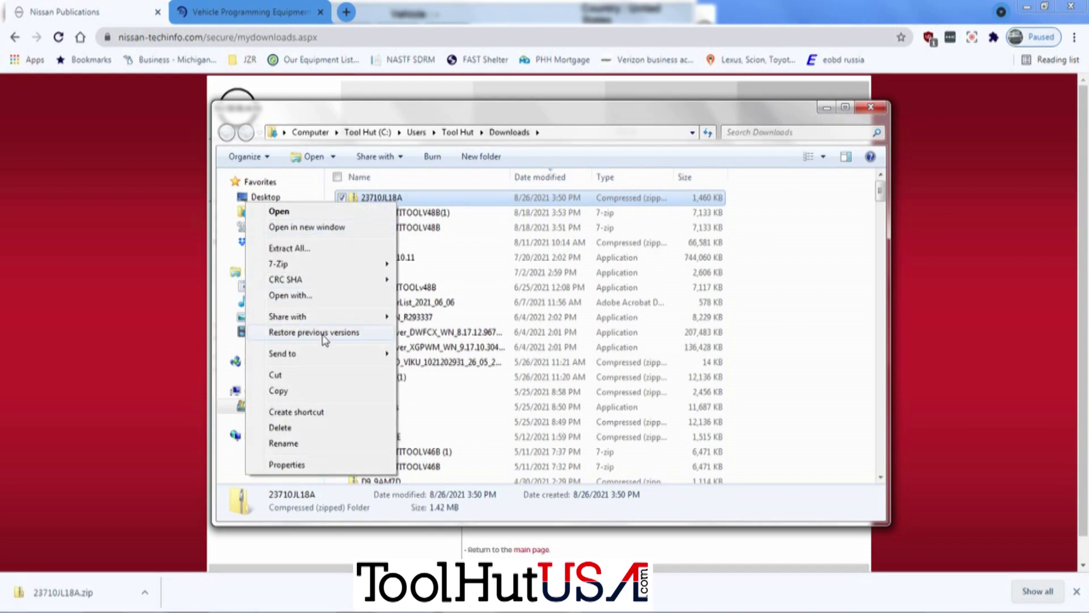
left_click(319, 375)
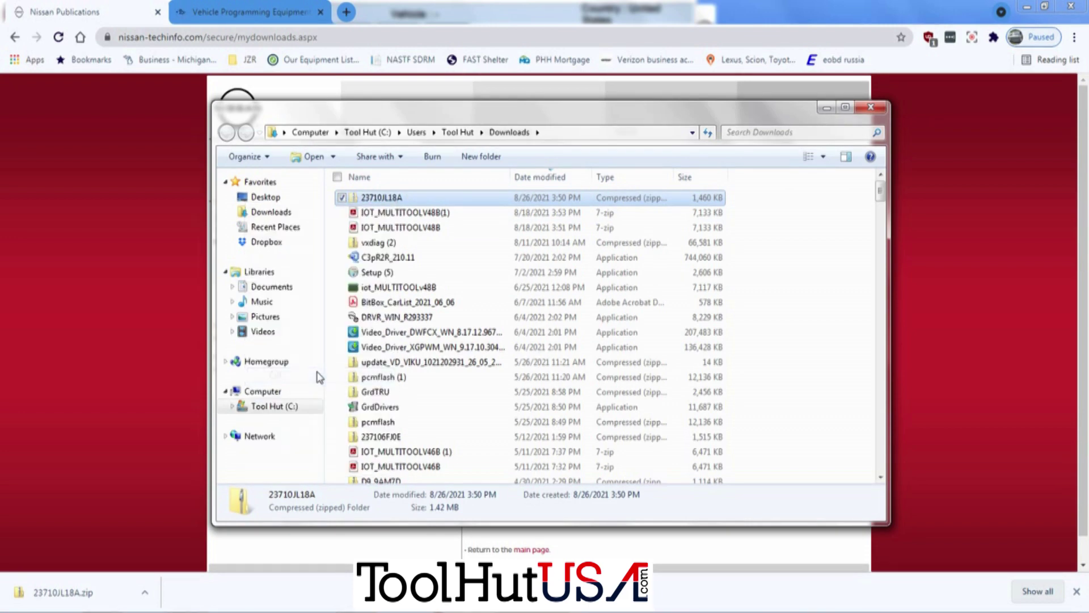
Step: Move the cut 23710JL18A zip file into the nissan files folder in Documents
left_click(272, 287)
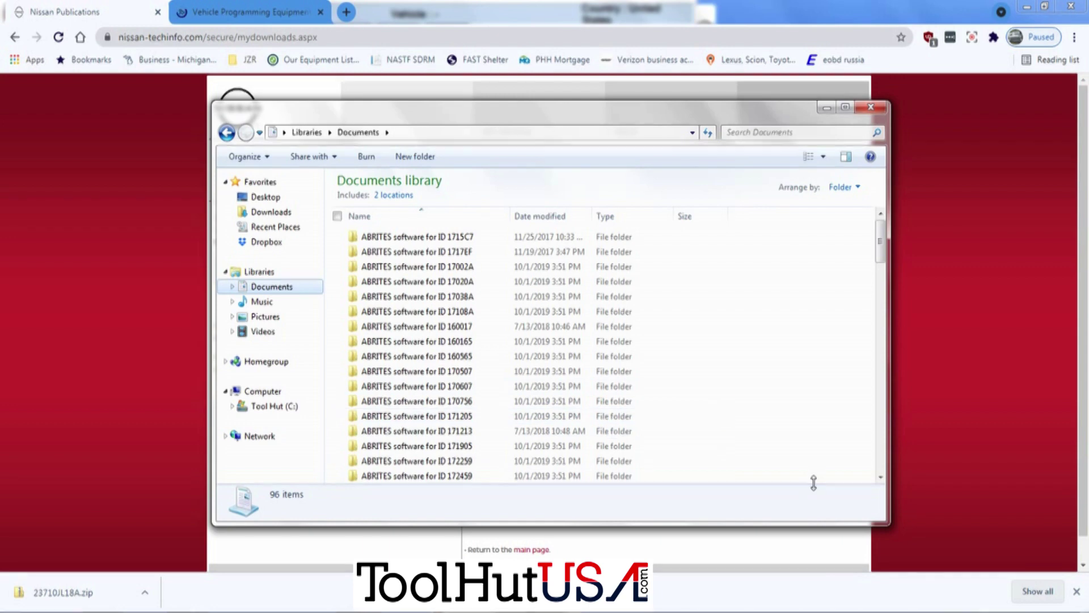
scroll(881, 458, "down", 15)
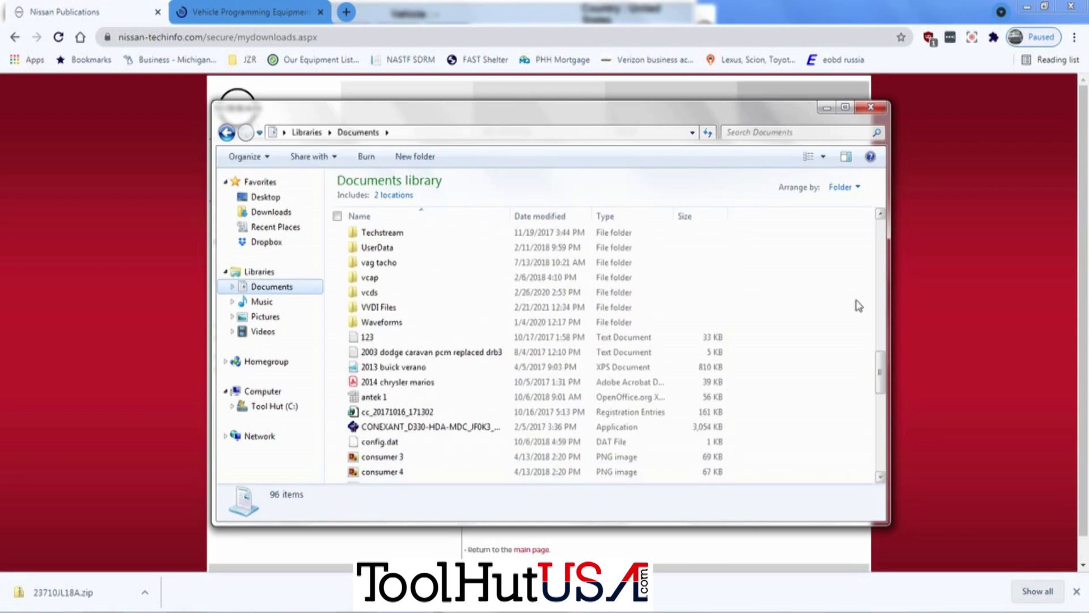
scroll(879, 239, "up", 6)
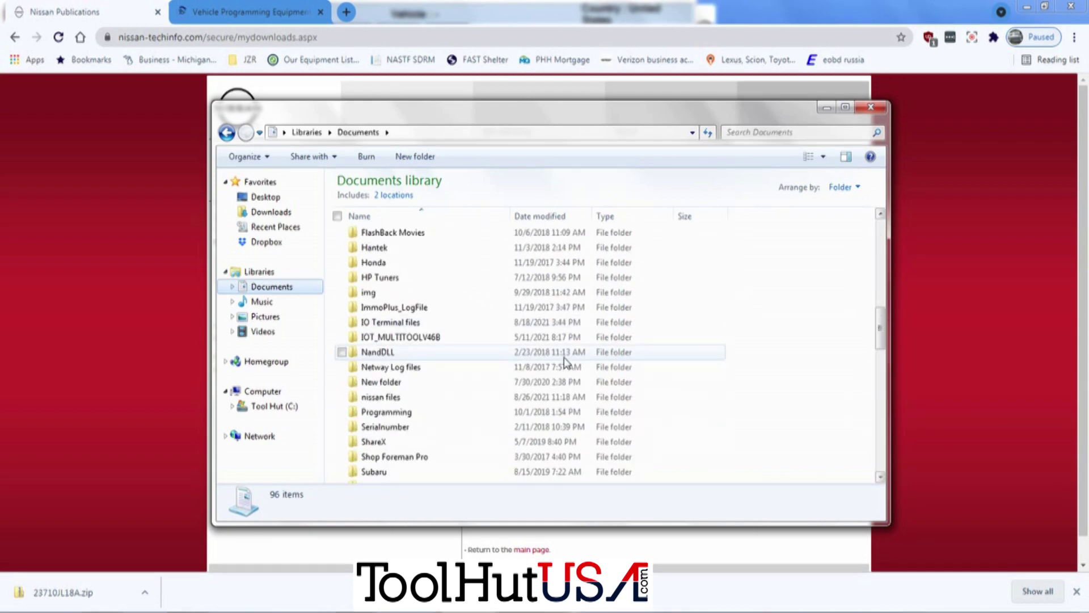
double_click(428, 402)
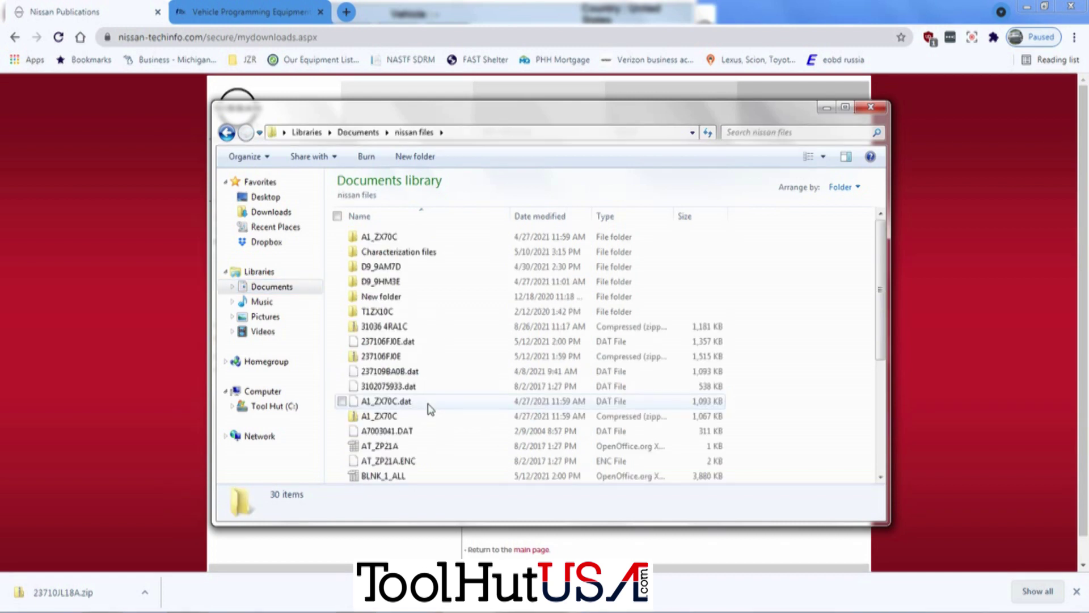
right_click(842, 250)
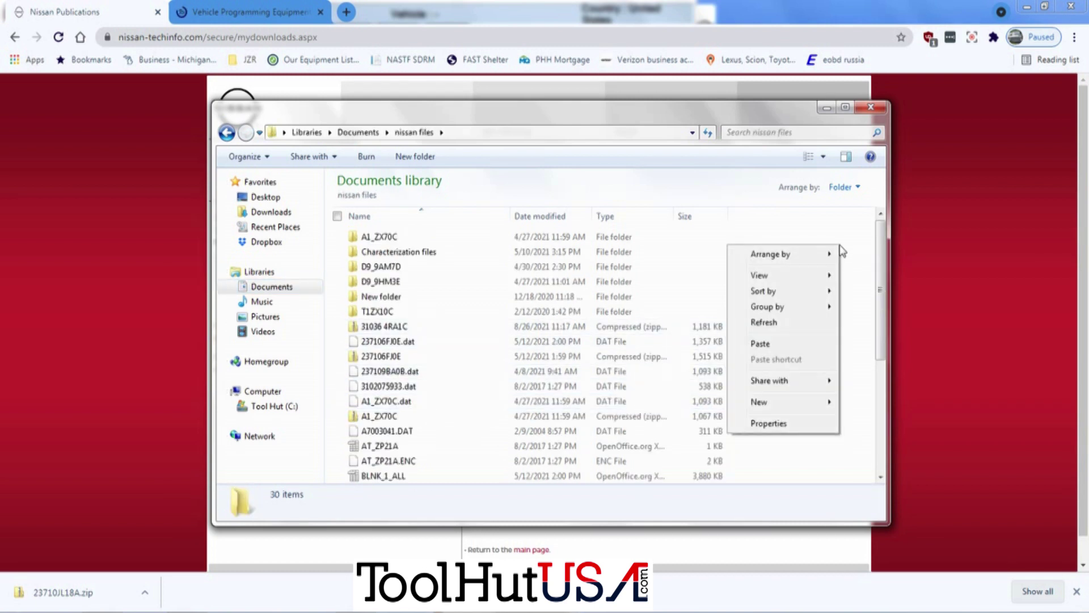
left_click(760, 344)
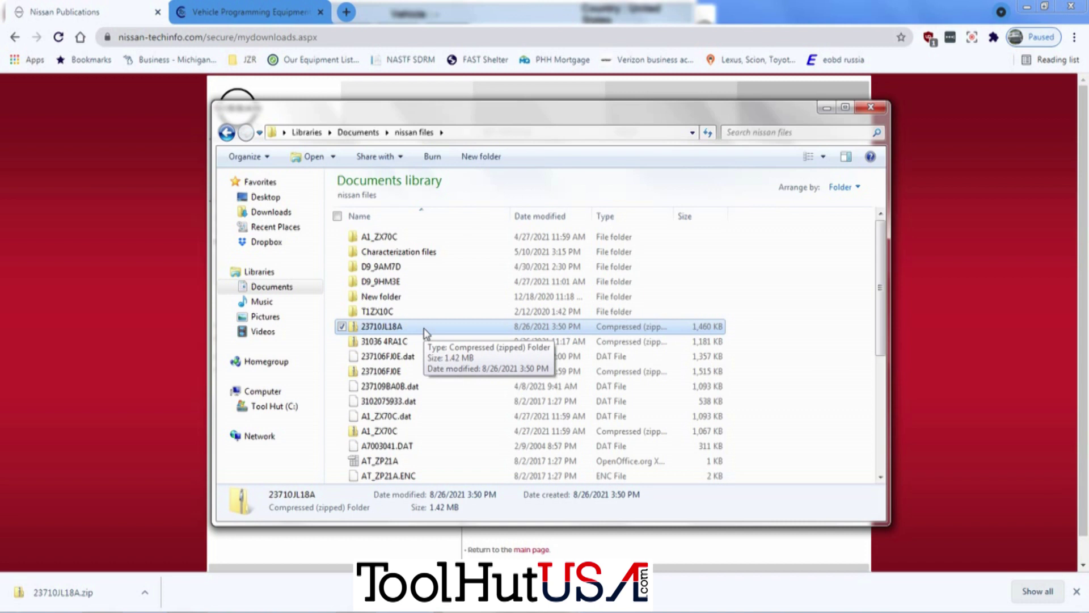
Step: Copy 23710JL18A.dat and REPR_1_ENGINE_ECU from inside the 23710JL18A zip file
double_click(425, 328)
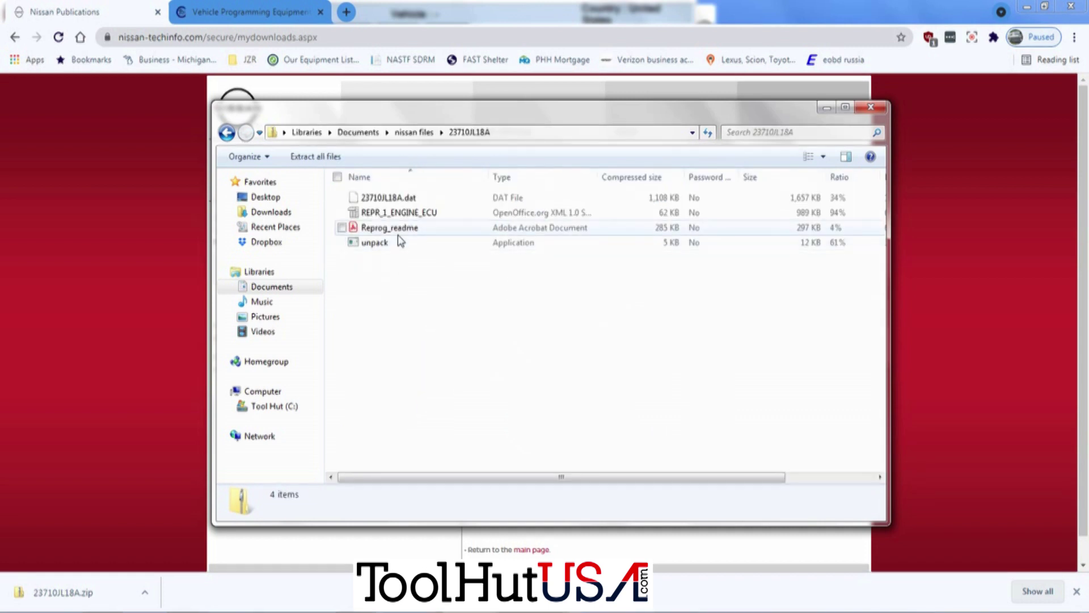
left_click(414, 198)
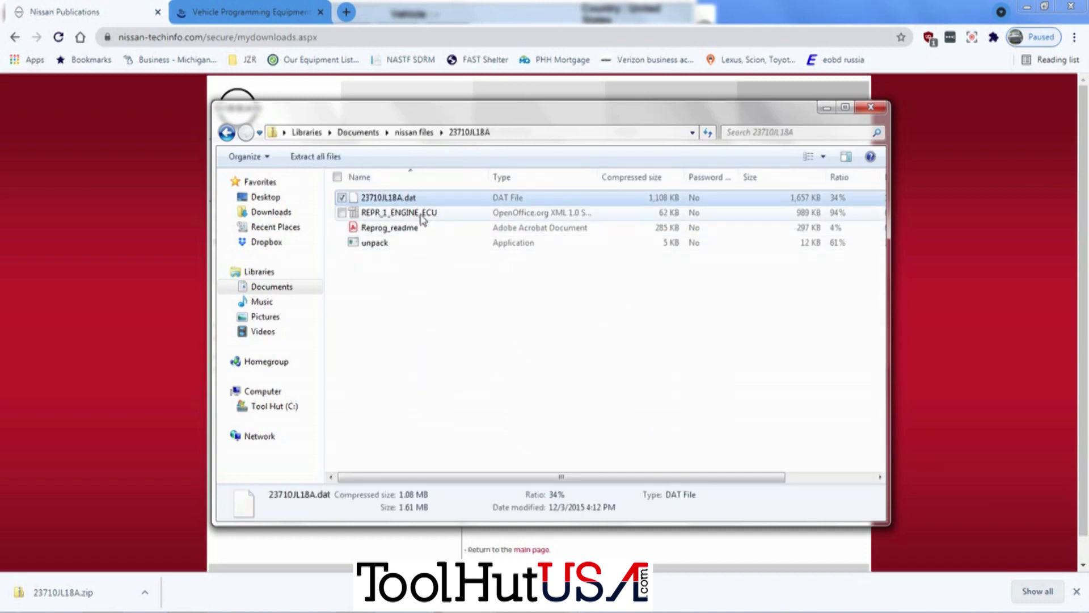
left_click(422, 216, "shift")
right_click(422, 220)
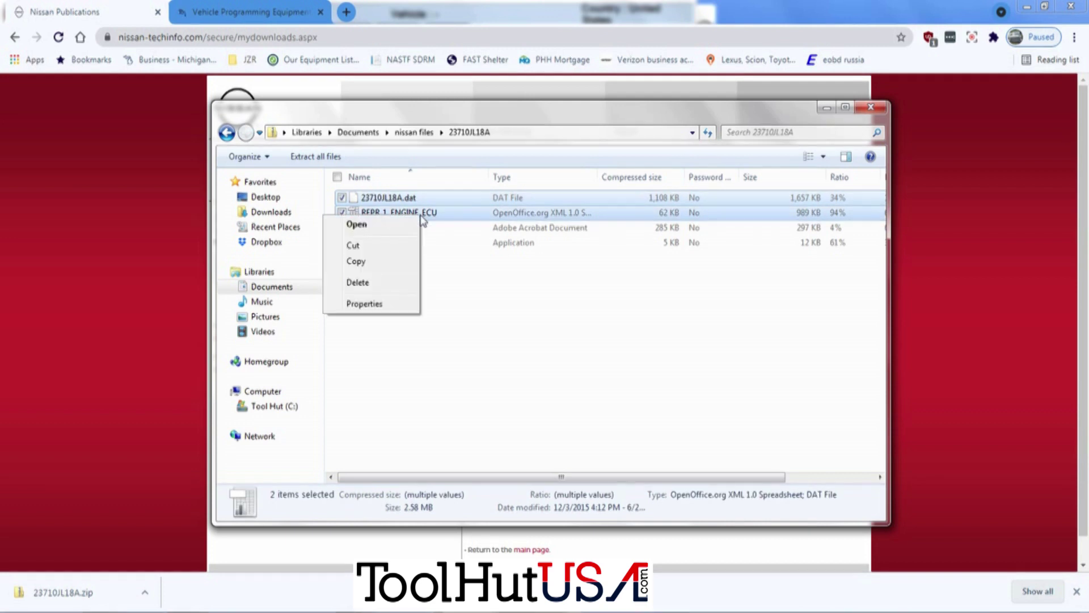
left_click(398, 261)
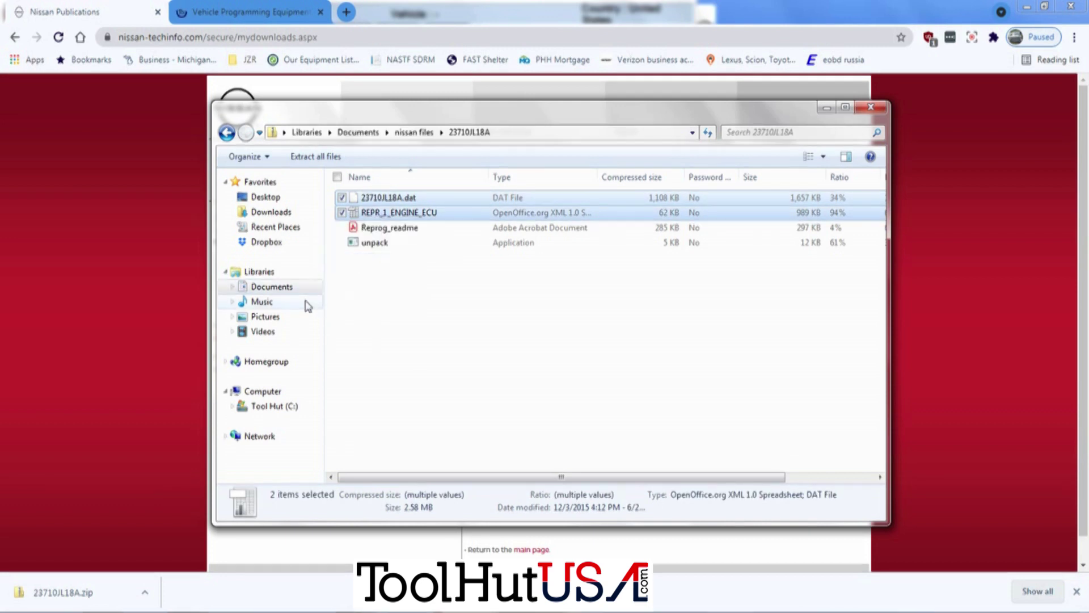
Step: Paste both calibration files into the ReproProgramming folder on drive C:, replacing the existing REPR_1_ENGINE_ECU file
left_click(282, 407)
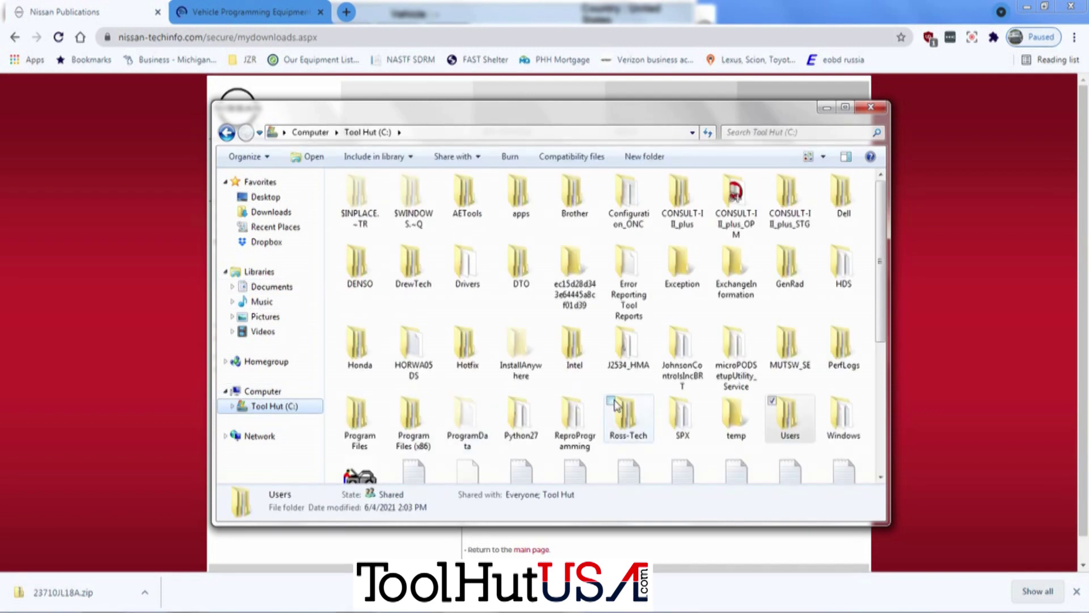
double_click(575, 420)
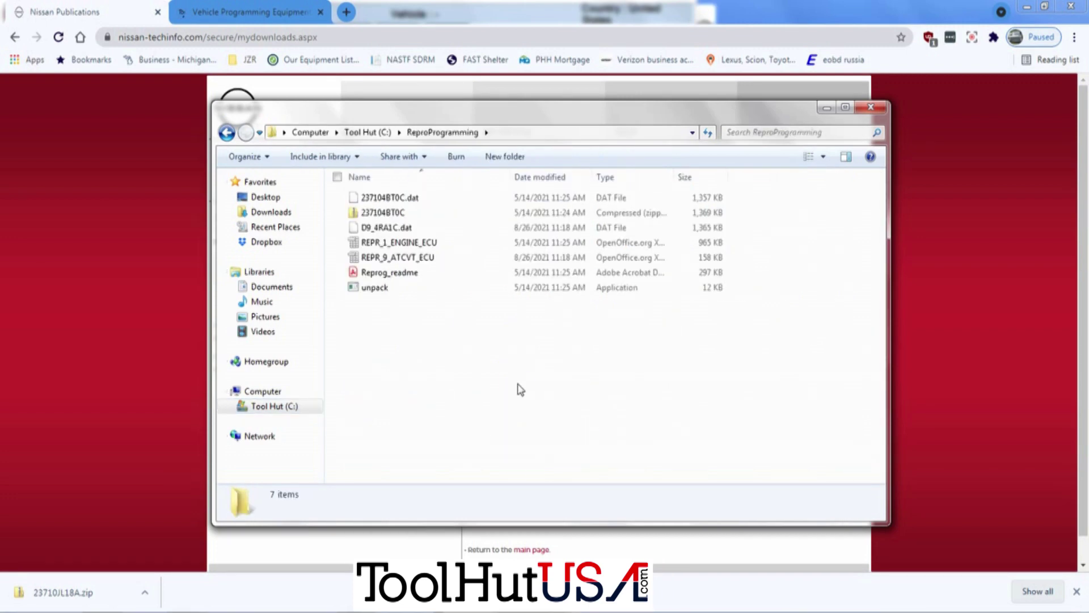
right_click(518, 388)
left_click(433, 484)
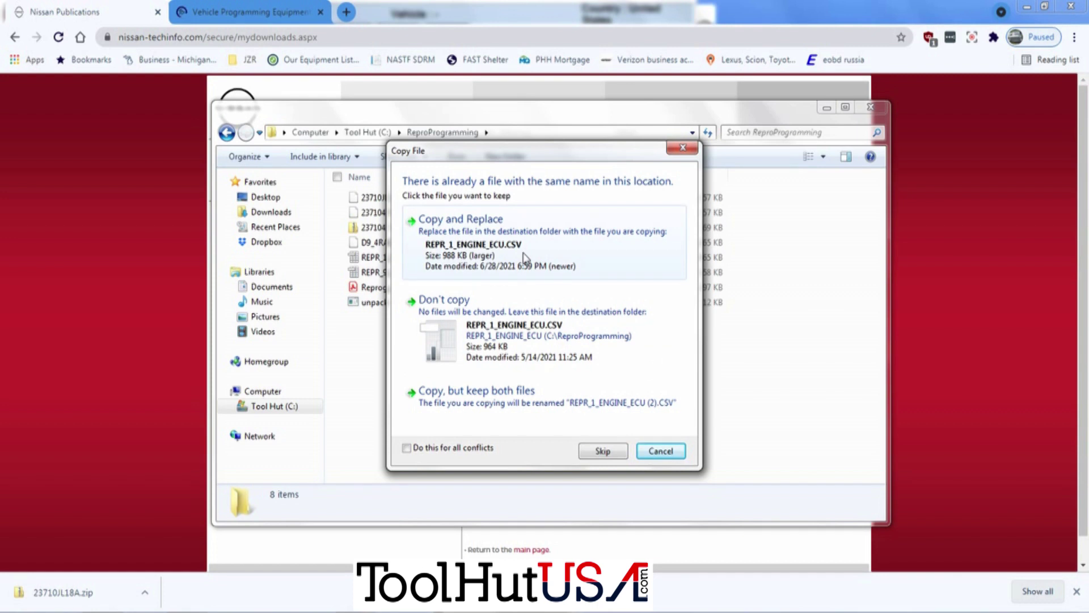
left_click(525, 258)
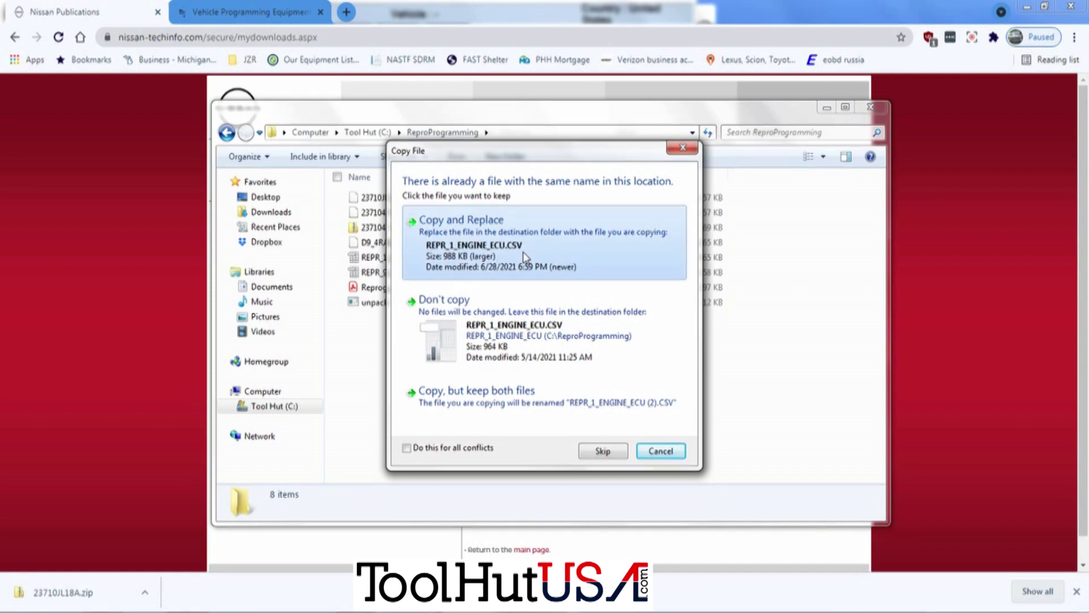
left_click(671, 395)
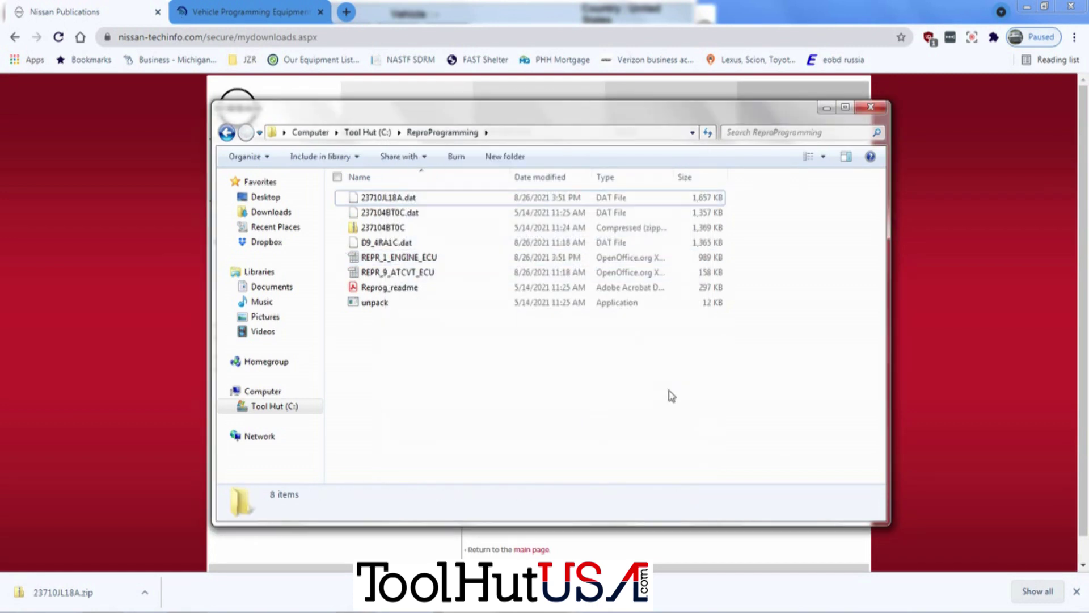
Step: Switch to CONSULT-III plus and return to its home screen, discarding the system call results
left_click(1022, 10)
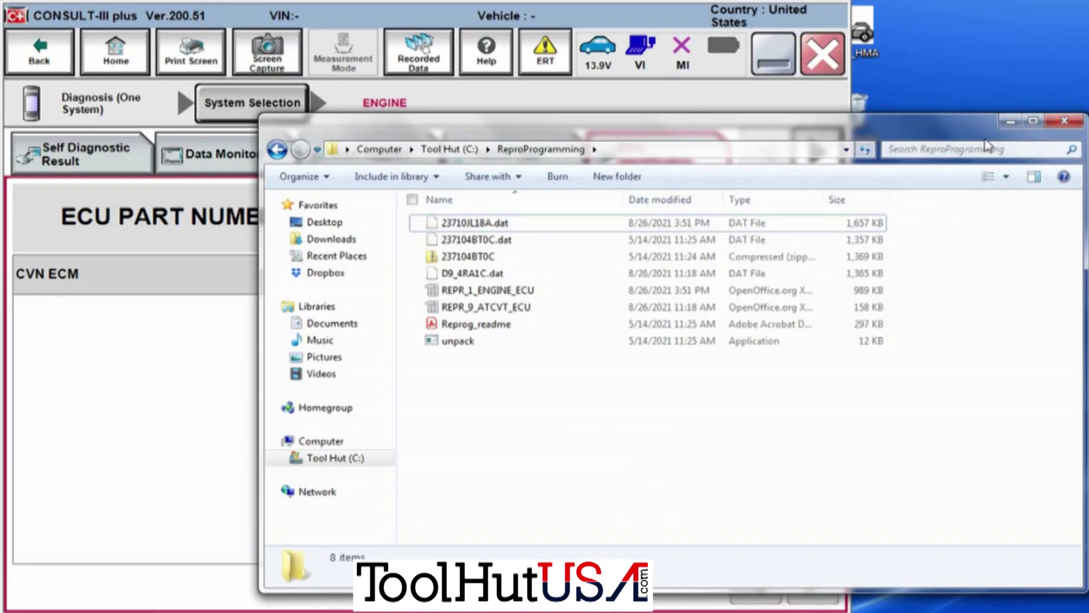
left_click(1007, 121)
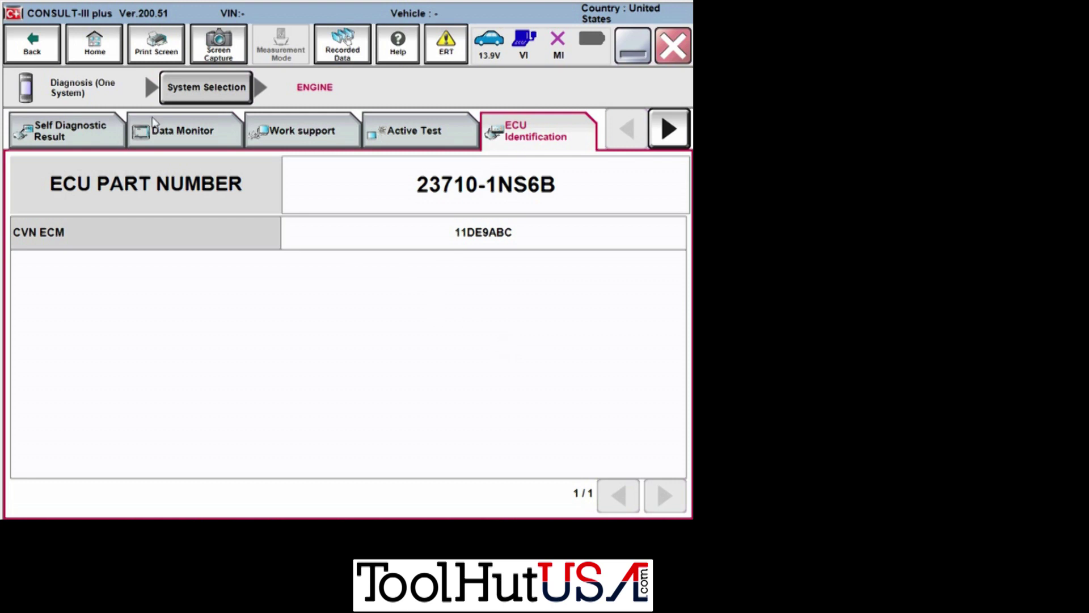
left_click(112, 40)
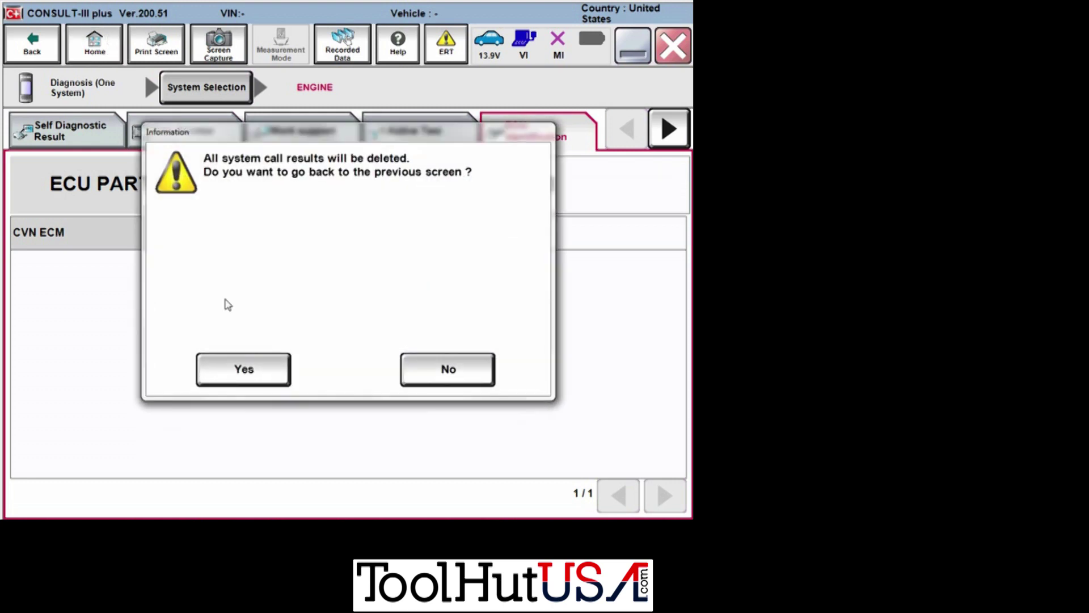
left_click(244, 370)
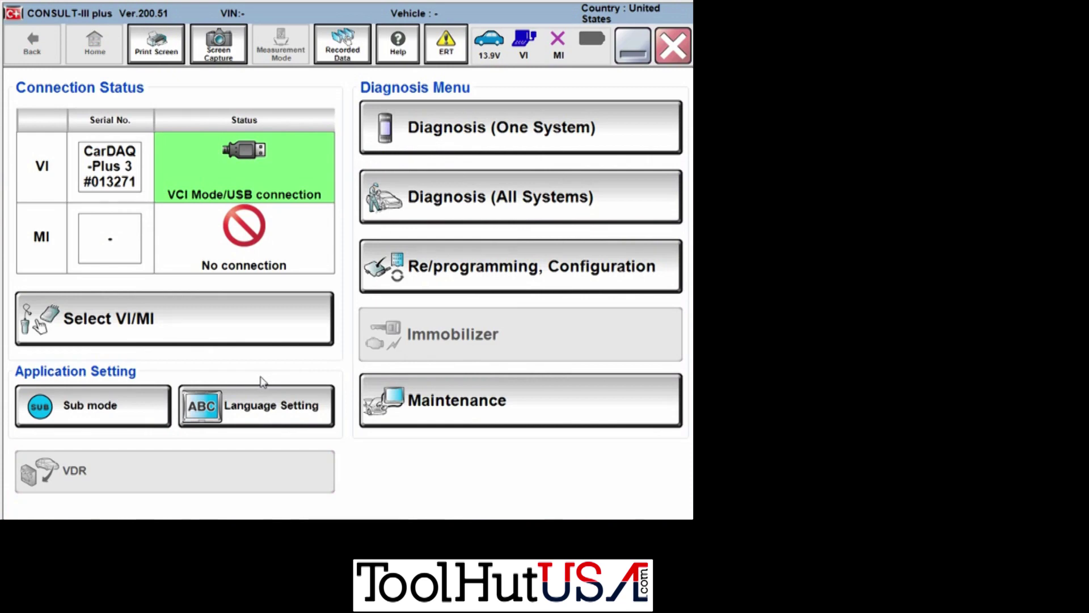
Step: Start Re/programming, Configuration and acknowledge its precautions
left_click(452, 269)
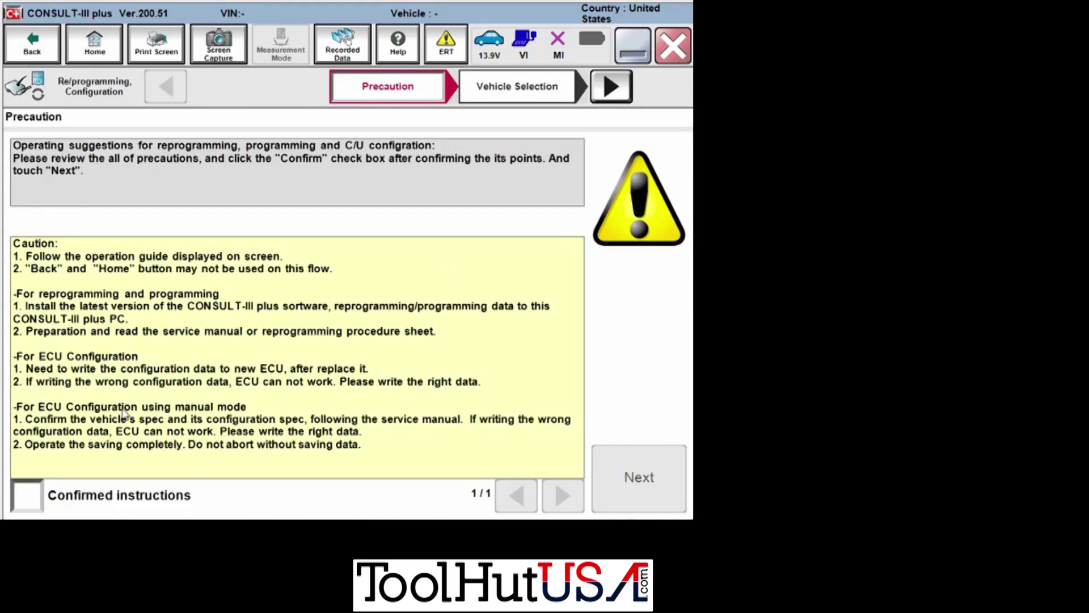
left_click(27, 495)
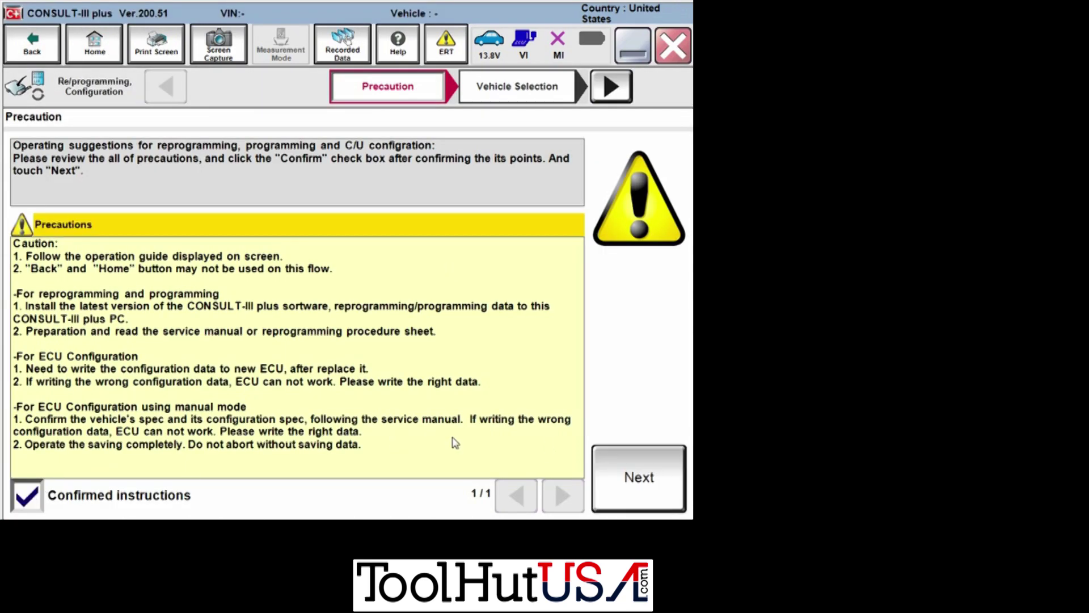
left_click(639, 463)
Step: Confirm the 2010 INFINITI G37 Sedan as the vehicle and accept its VIN
left_click(640, 467)
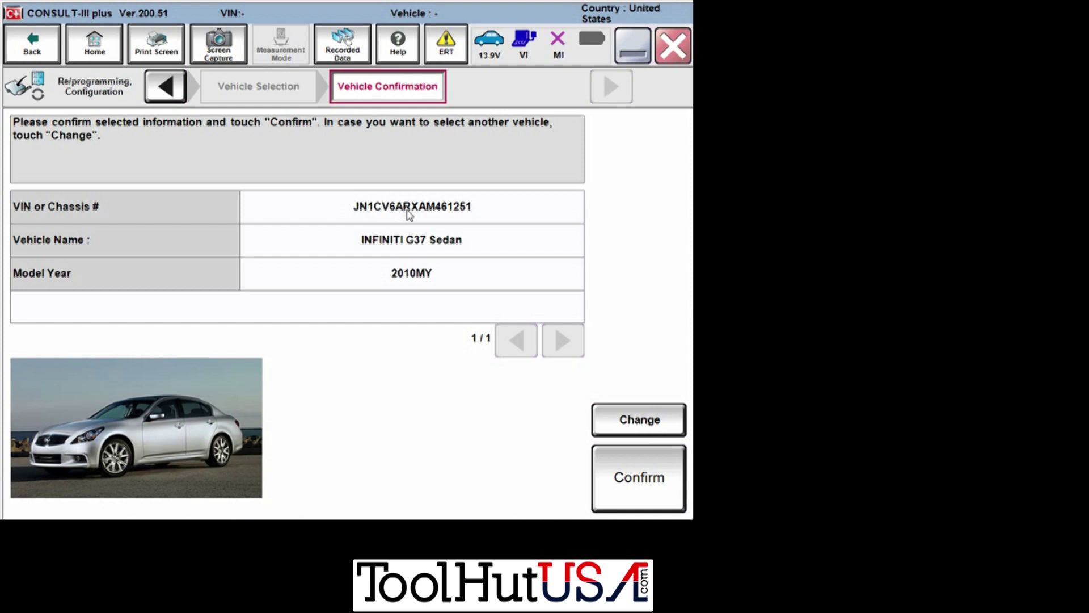
left_click(643, 484)
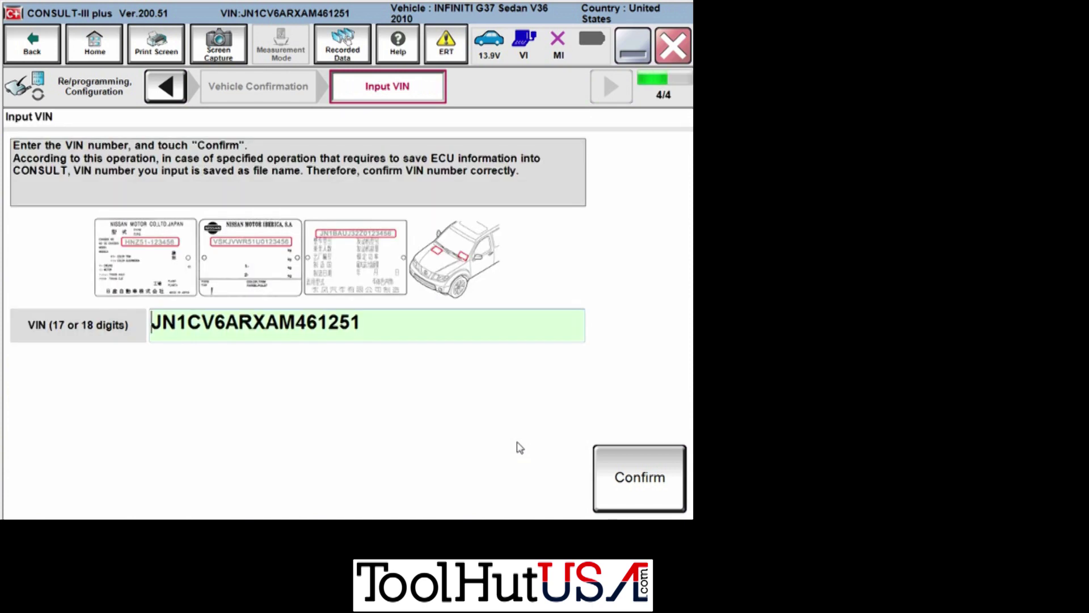
left_click(621, 462)
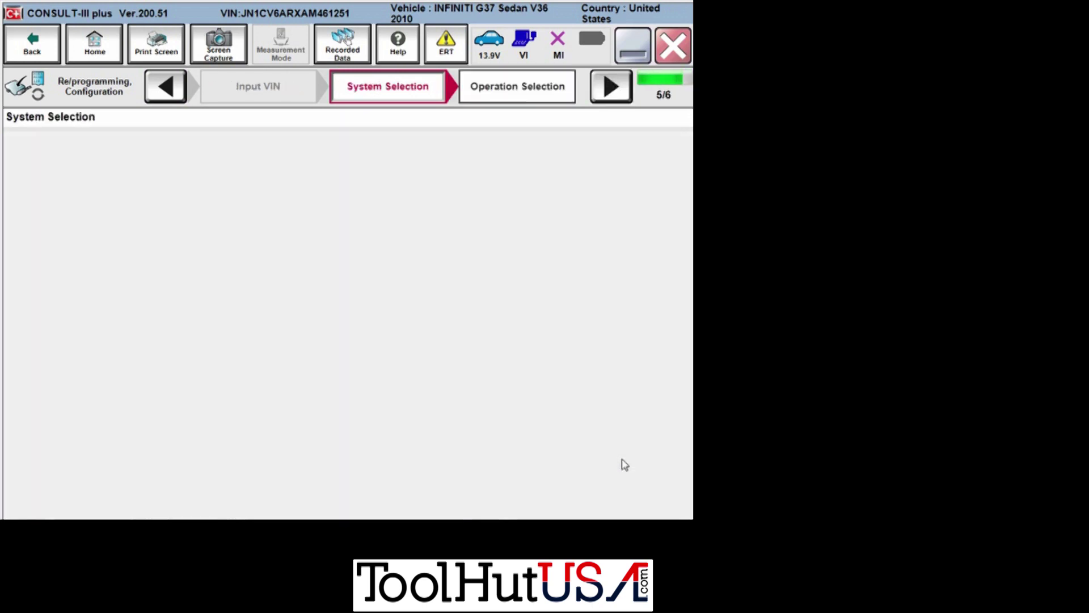
Step: Choose Reprogramming for the ENGINE system with the ignition on, and save the current ECU data to CONSULT
left_click(141, 283)
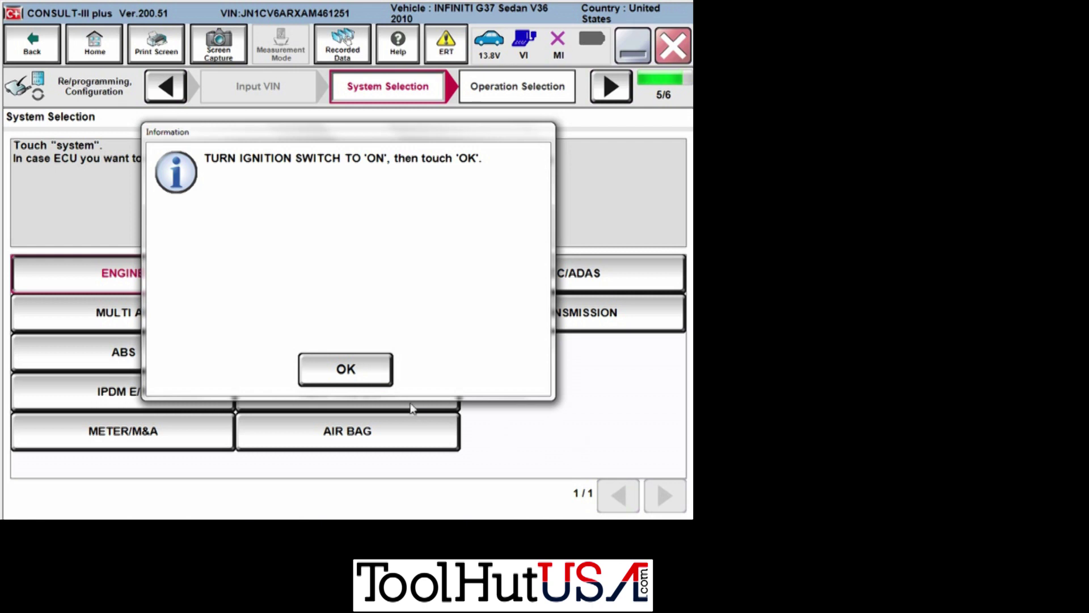
left_click(387, 382)
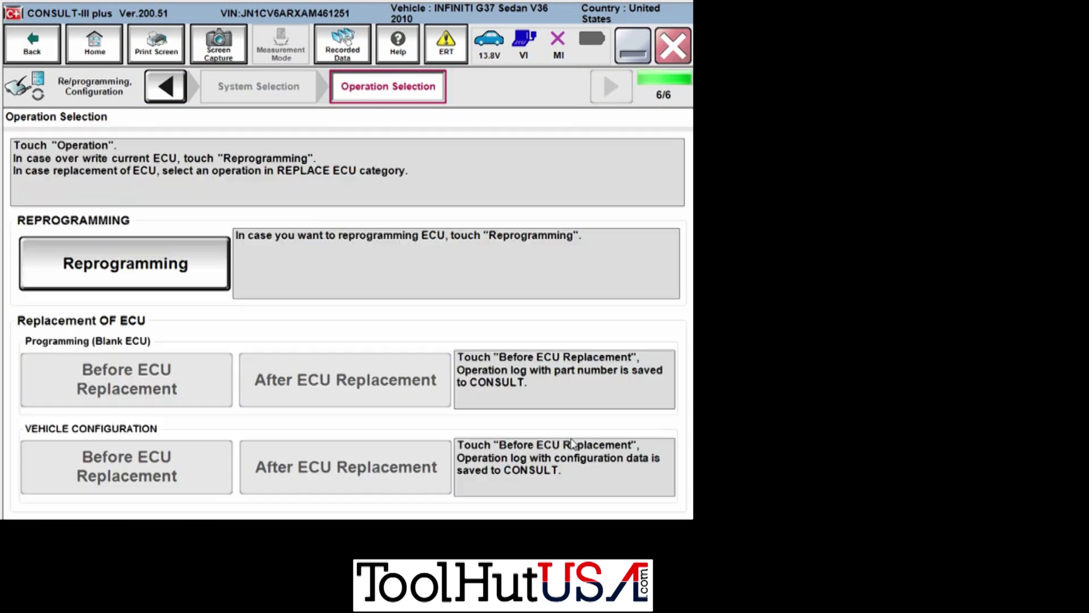
left_click(156, 270)
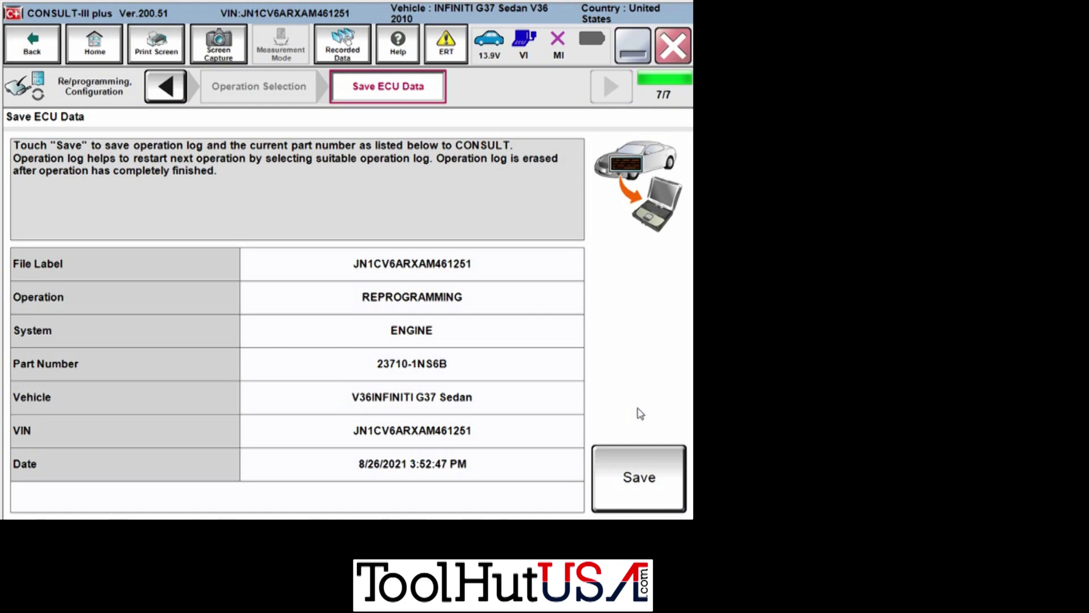
left_click(625, 491)
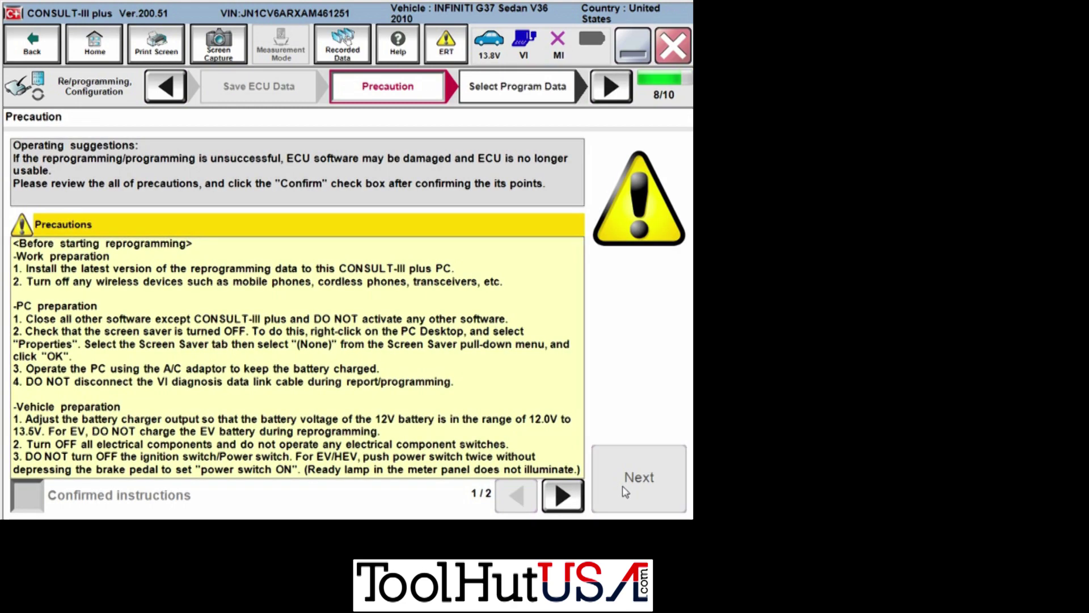
Step: Acknowledge both pages of reprogramming precautions and accept 23710-JL18A as the part number after reprogramming
left_click(561, 497)
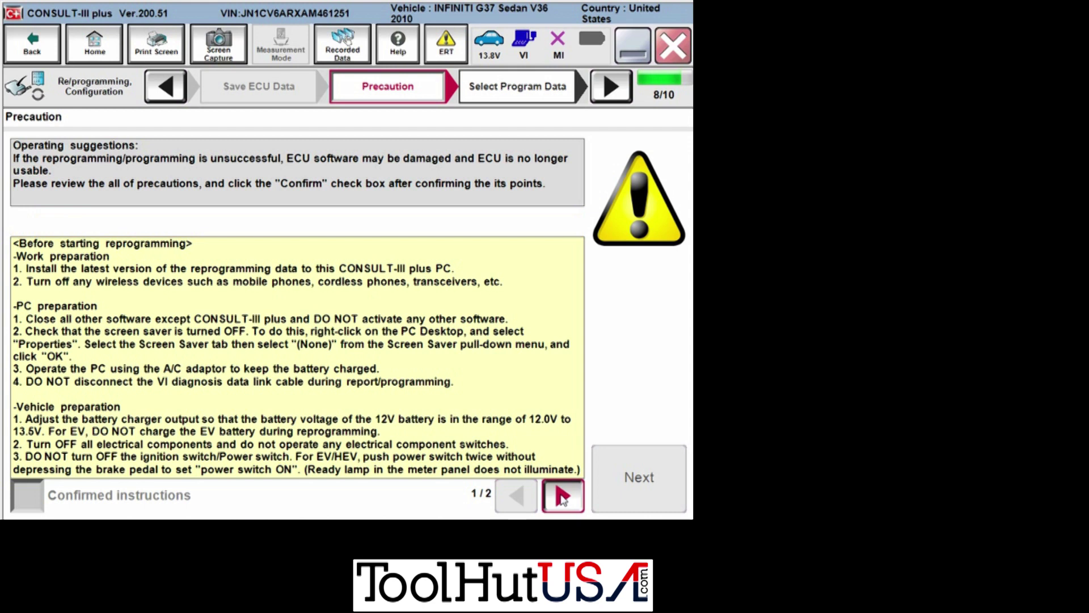
left_click(28, 499)
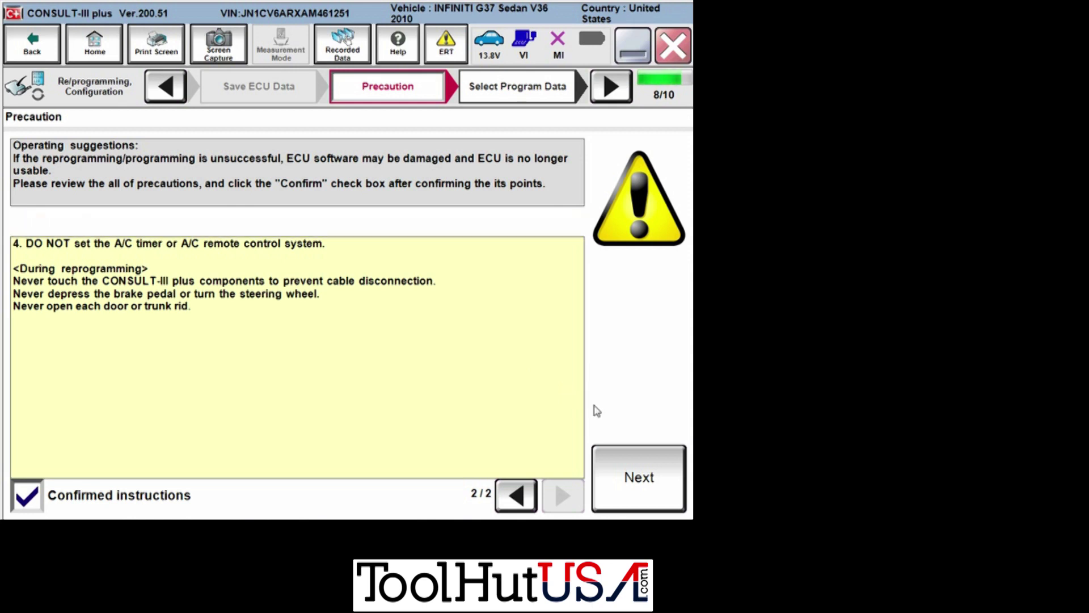
left_click(650, 474)
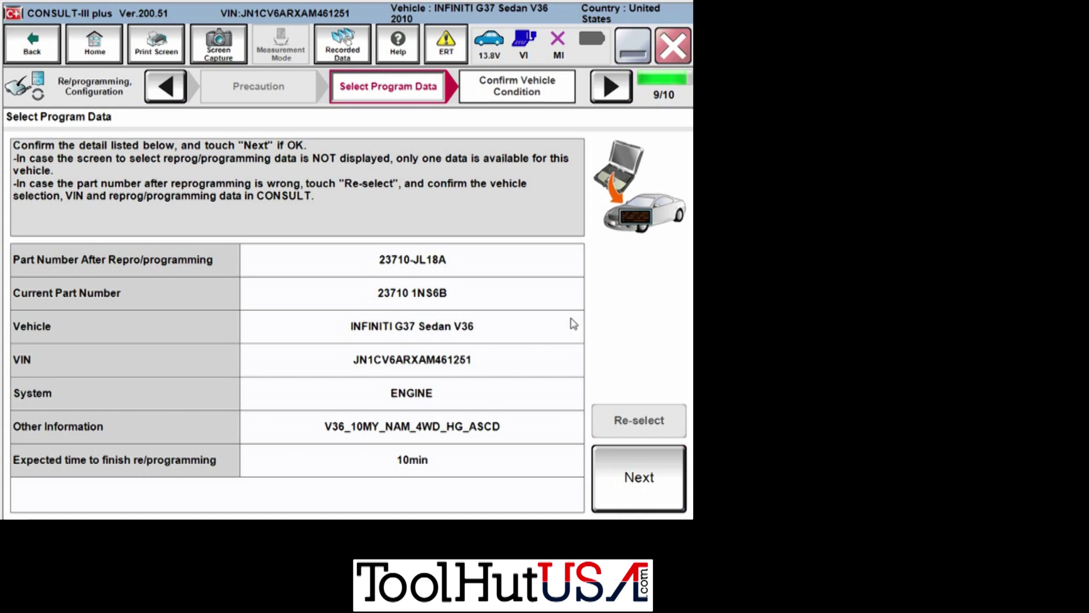
left_click(654, 475)
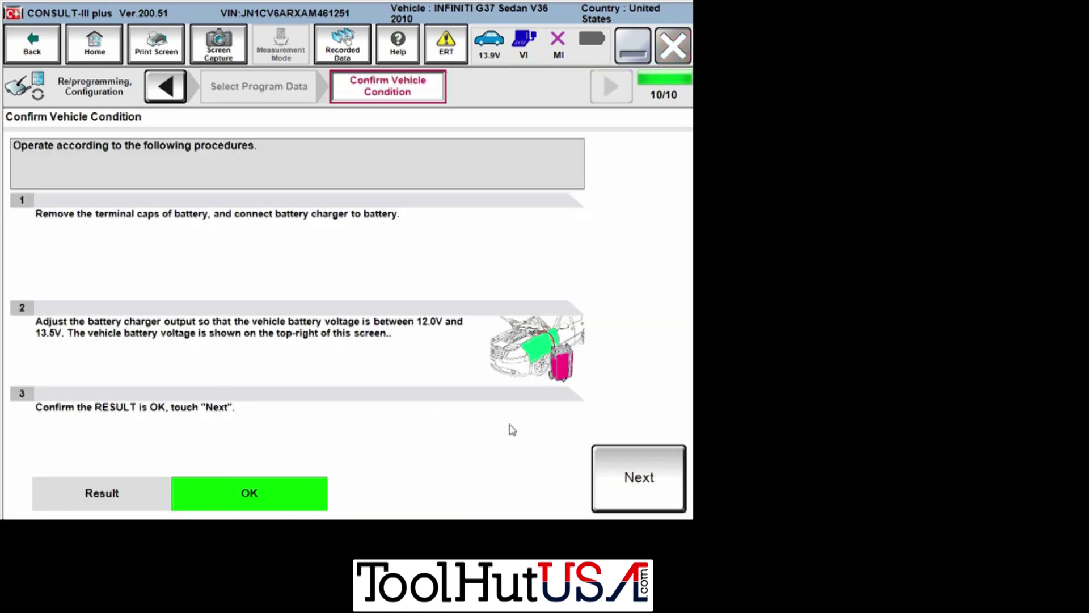
Step: Confirm the battery and vehicle conditions, and start the ECU reprogramming by logging in to the account
left_click(633, 485)
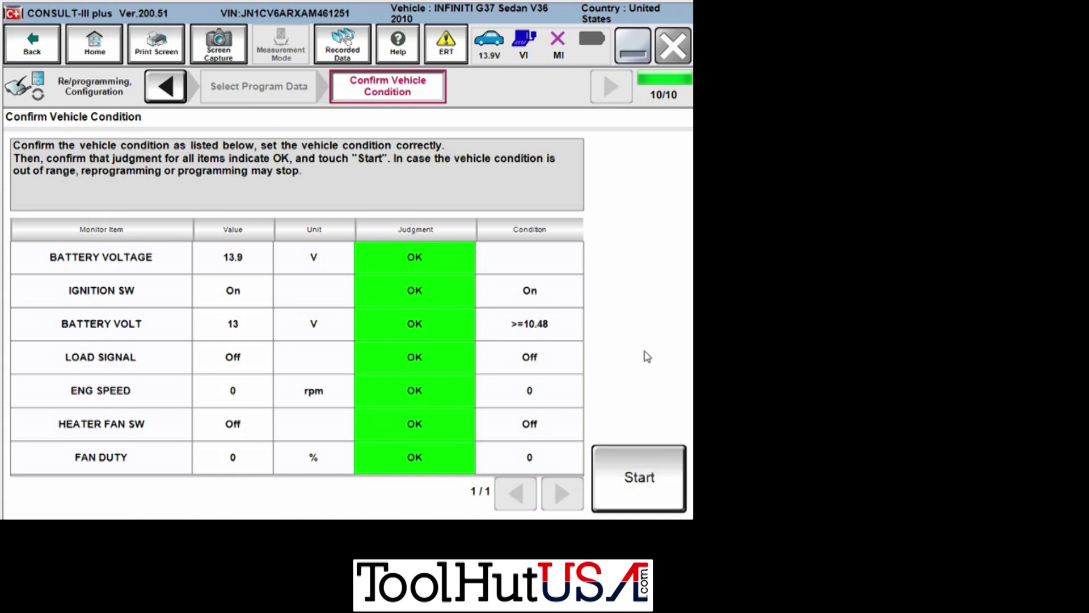
left_click(651, 491)
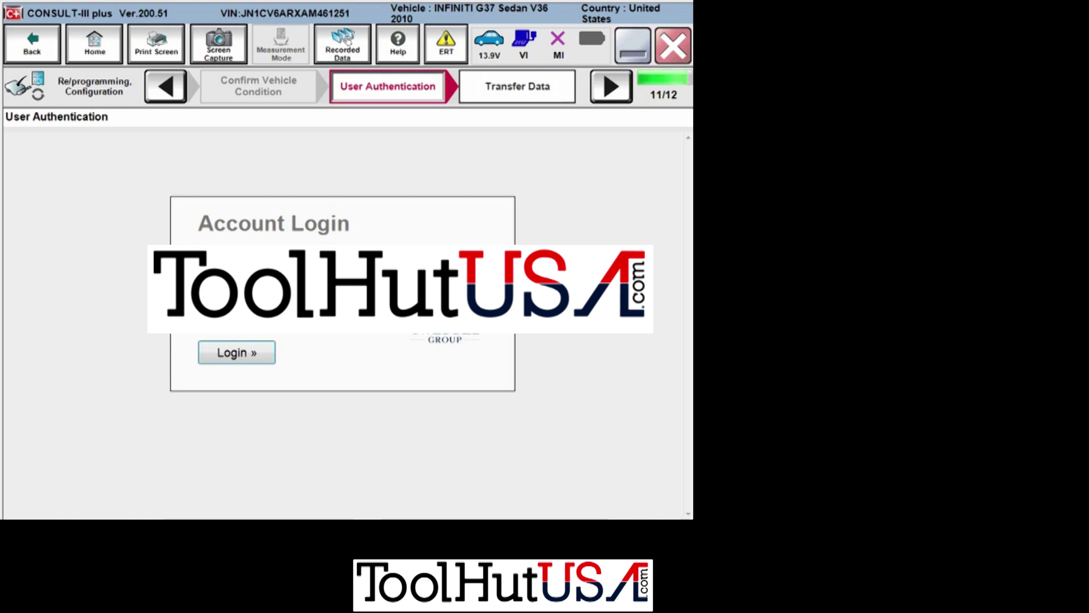
left_click(251, 361)
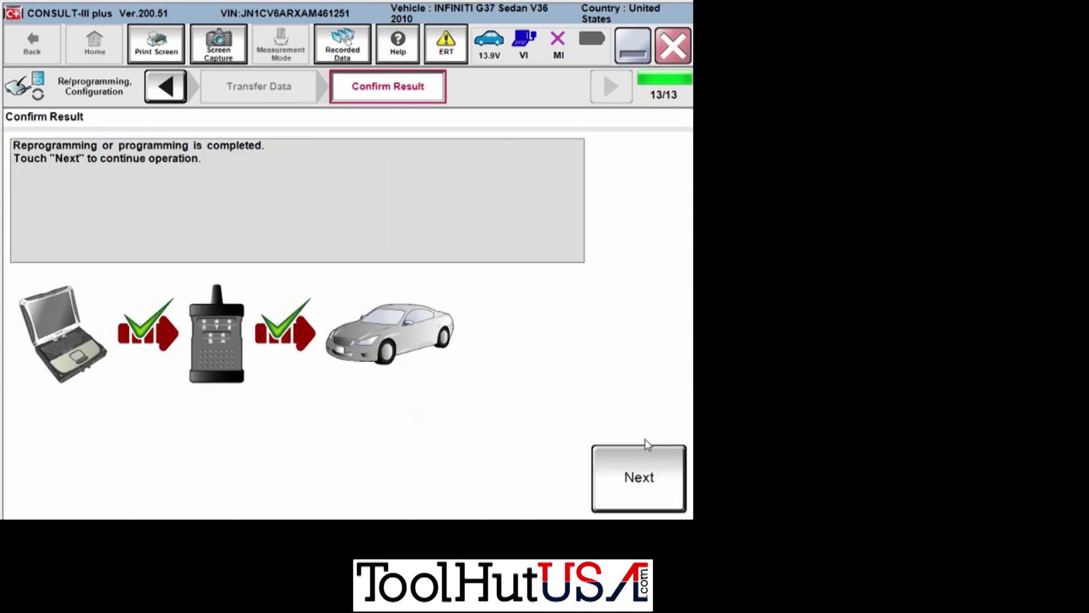
Step: Acknowledge the Throttle Valve Closed Position procedure and try to run Idle Air Volume Learning
left_click(636, 479)
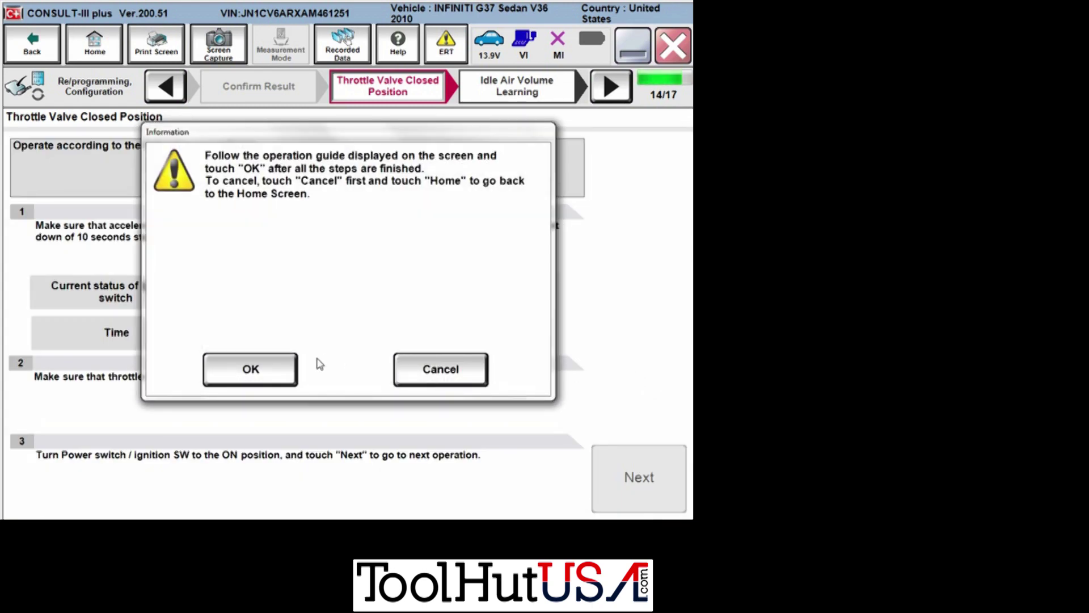
left_click(251, 372)
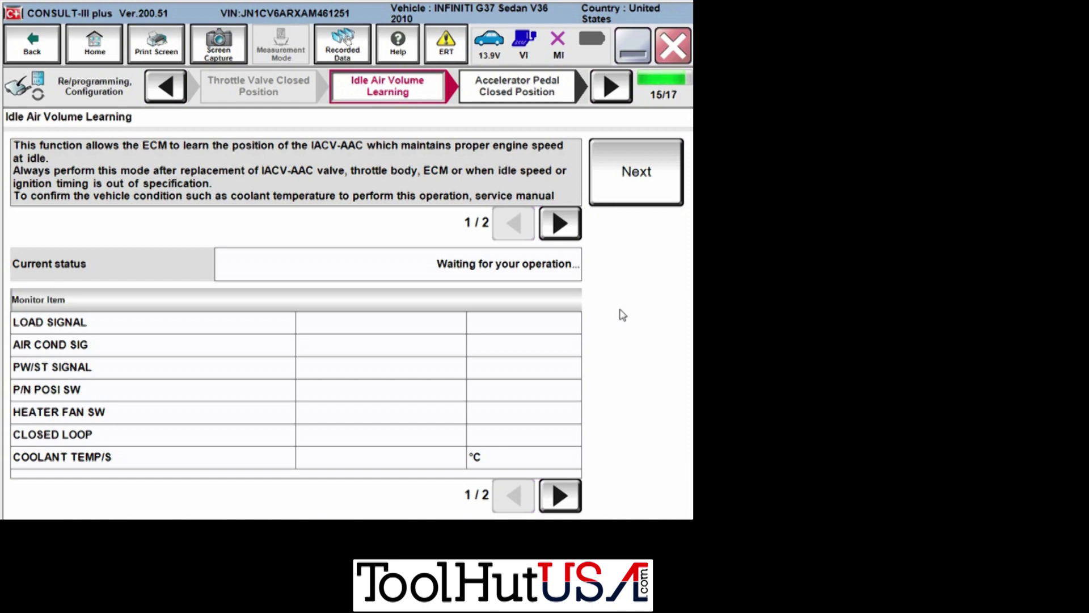
left_click(617, 187)
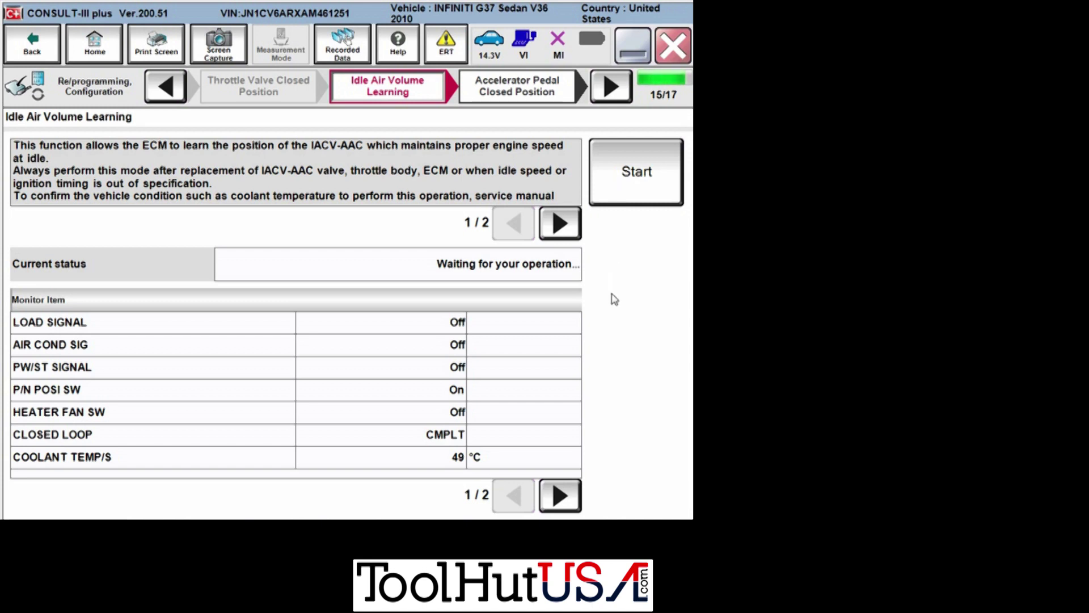
left_click(560, 224)
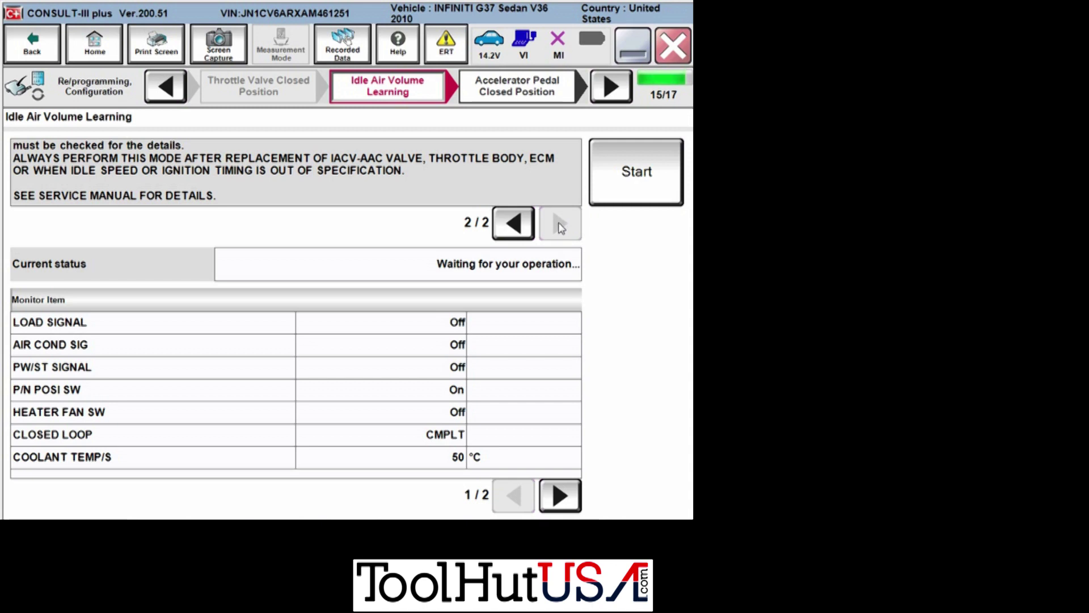
left_click(628, 193)
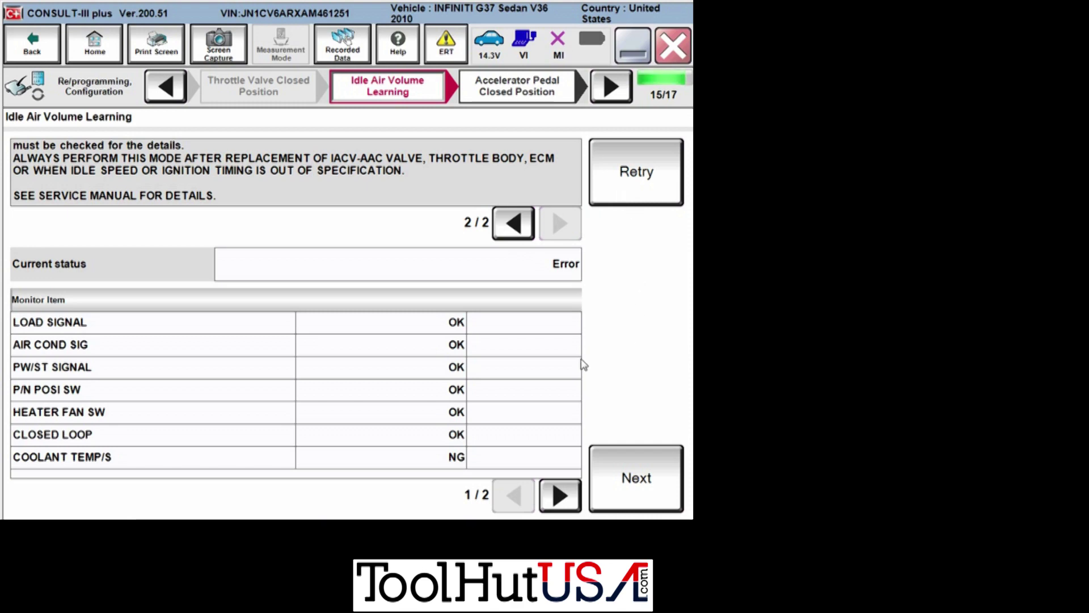
left_click(511, 224)
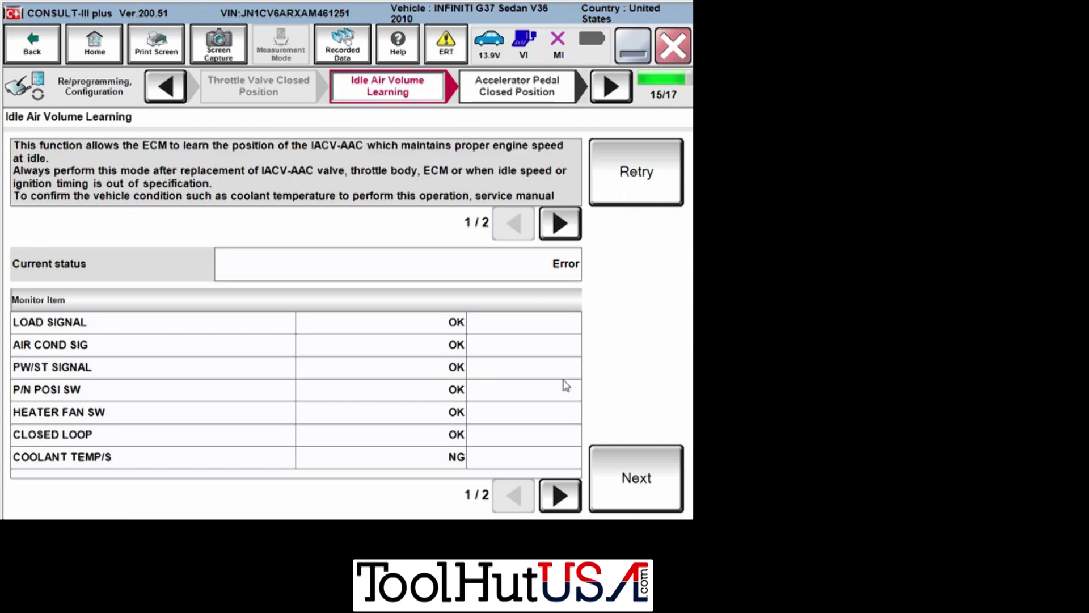
Step: Complete the Accelerator Pedal Closed Position procedure, and confirm that the engine starts and keeps idling normally
left_click(622, 484)
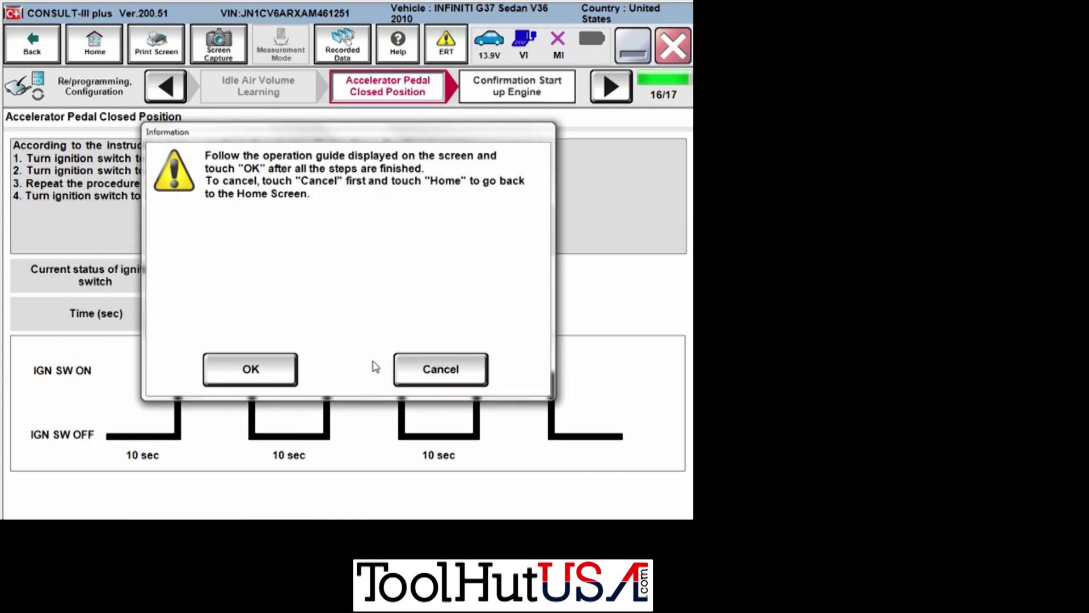
left_click(251, 373)
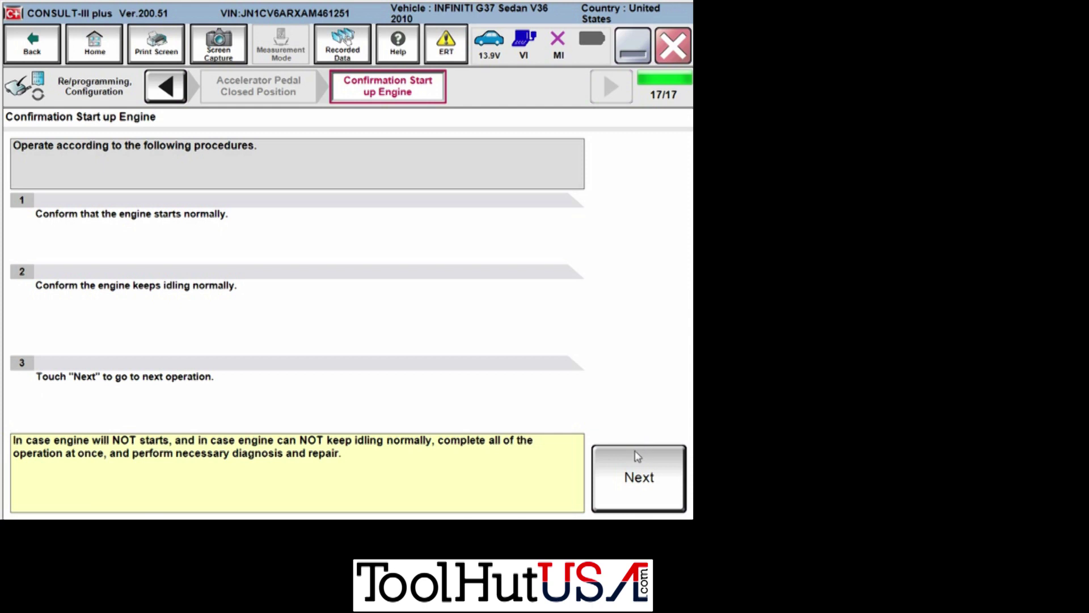
left_click(636, 469)
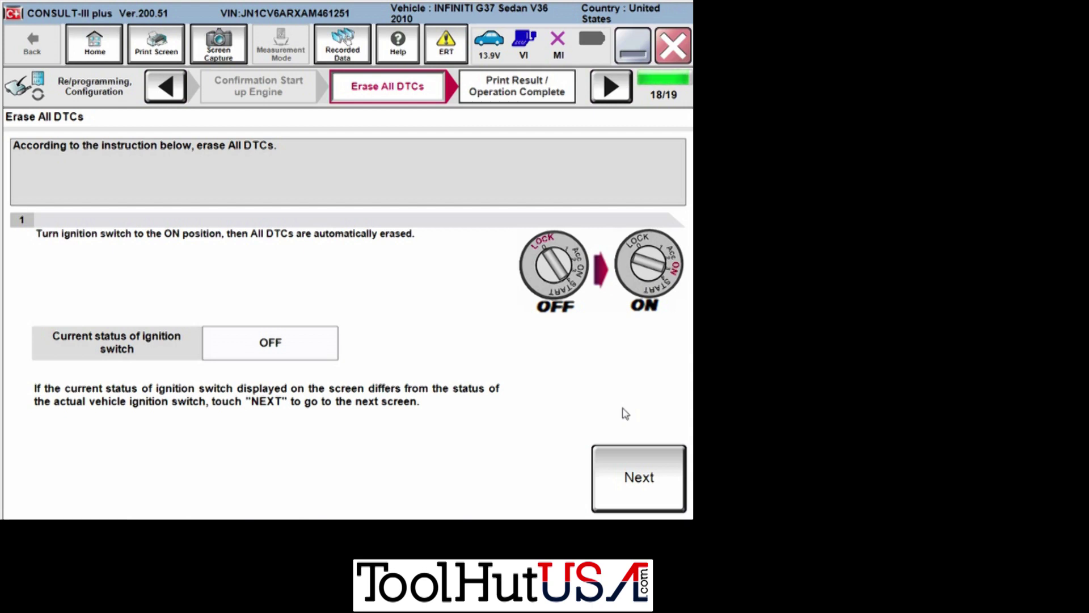
Step: Erase all DTCs, and close the completed reprogramming operation by confirming it and returning to the home screen
left_click(629, 481)
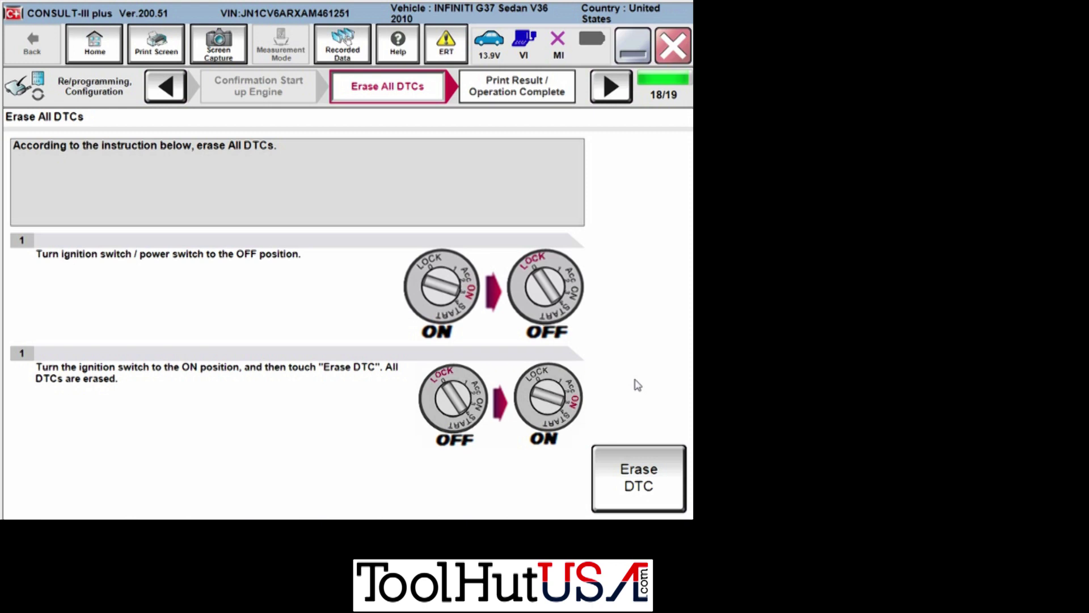
left_click(641, 468)
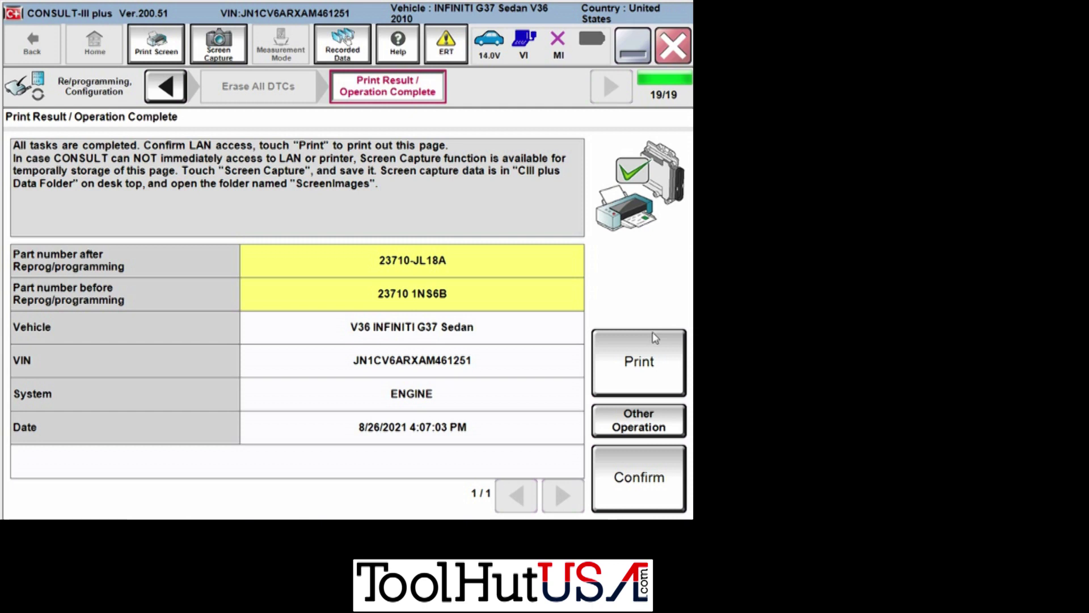
left_click(631, 488)
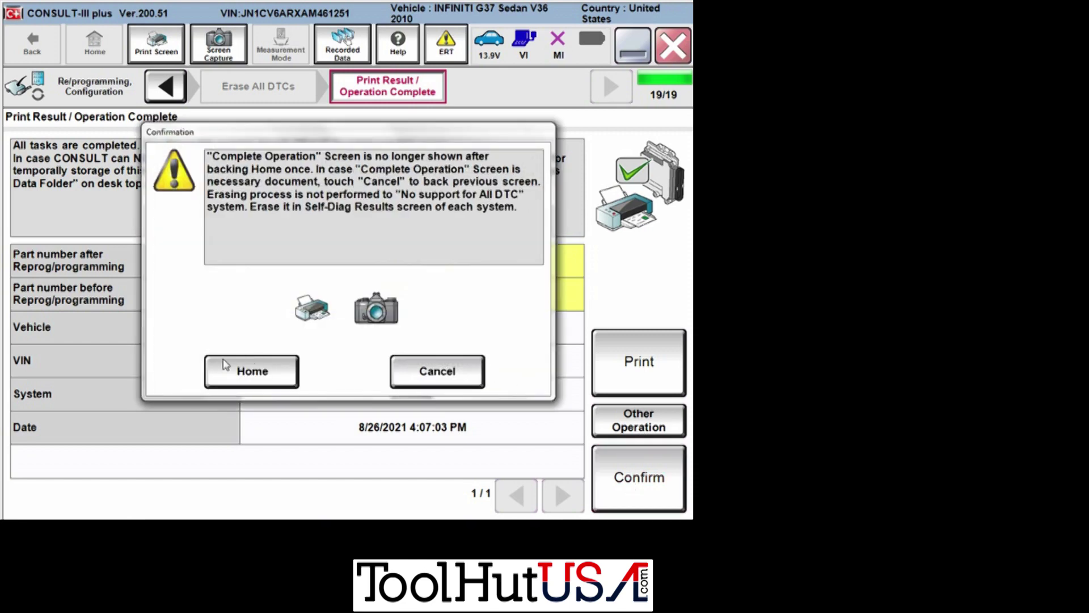
left_click(262, 384)
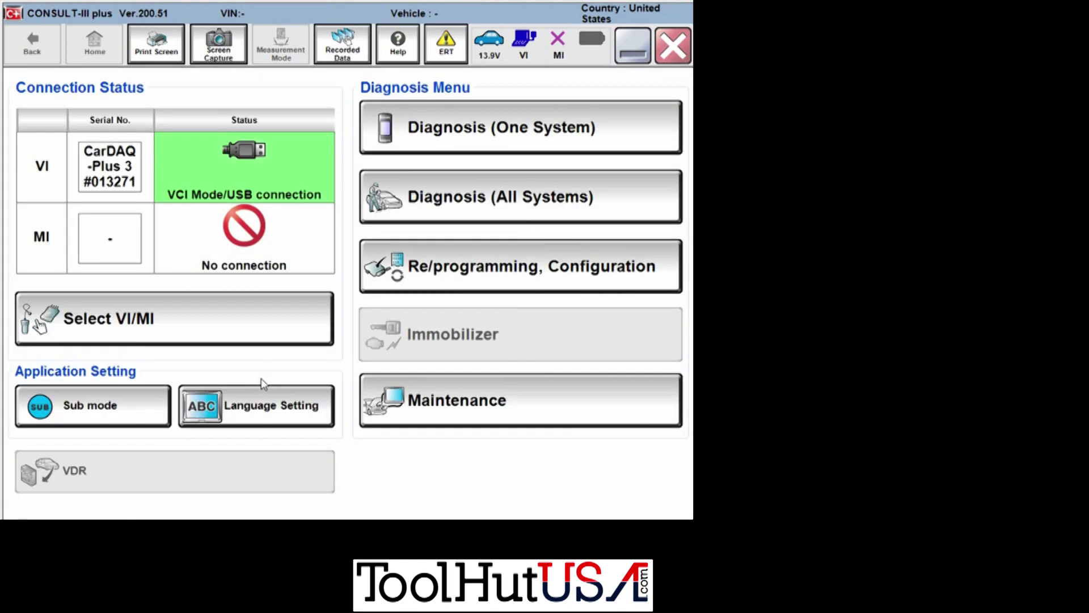
Step: Open one-system diagnosis for ENGINE and start the data monitor with the MAIN SIGNALS in numerical display
left_click(506, 121)
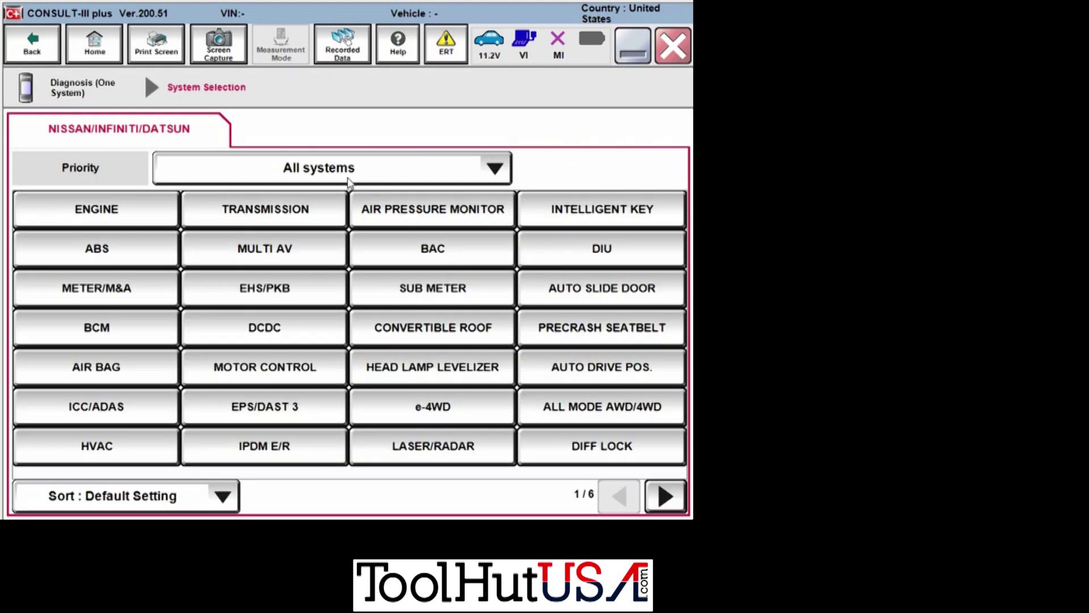
left_click(111, 216)
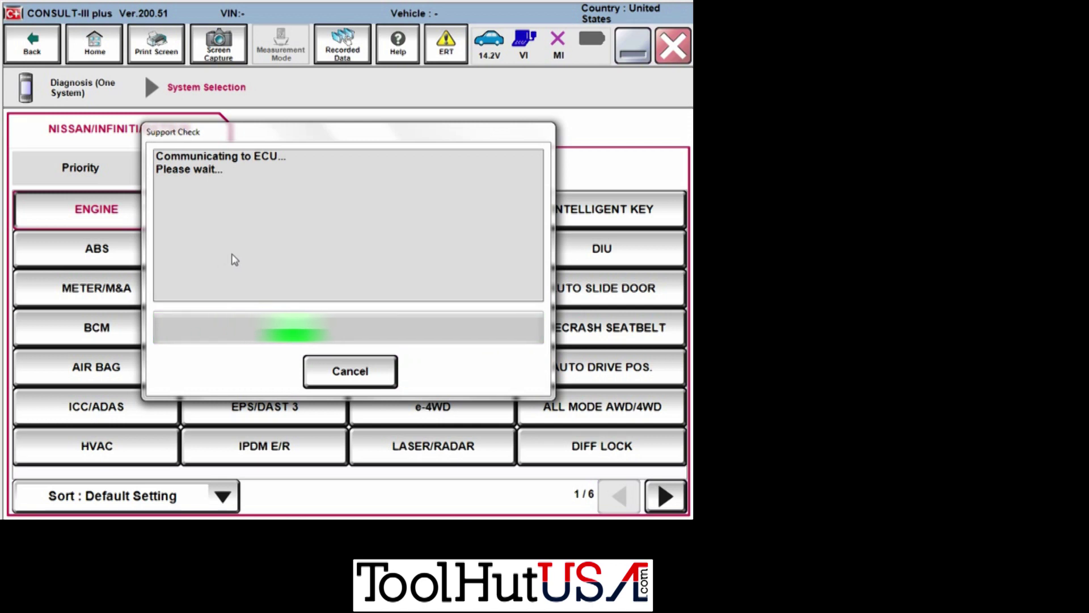
left_click(365, 367)
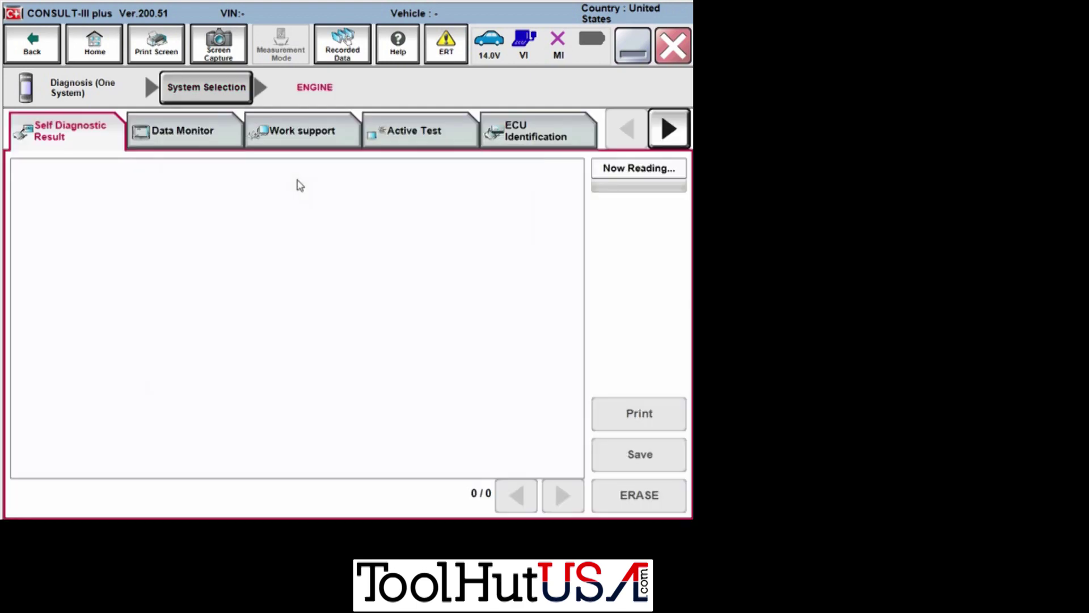
left_click(193, 134)
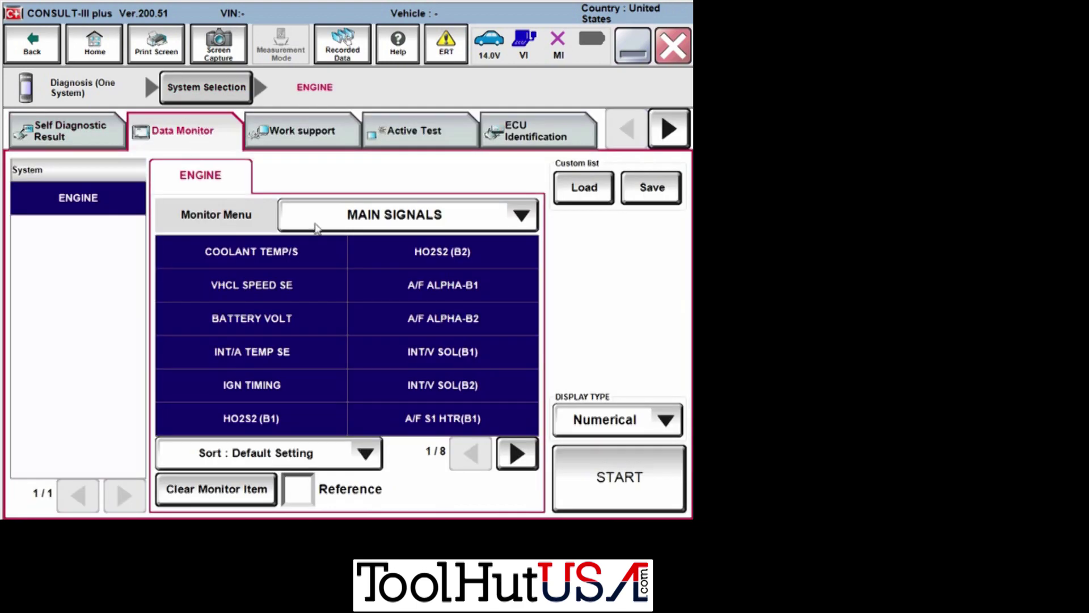
left_click(662, 501)
Step: Check the monitor items of the IDLE AIR VOL LEARN work support for the engine, run the learning and end it
left_click(313, 134)
left_click(165, 200)
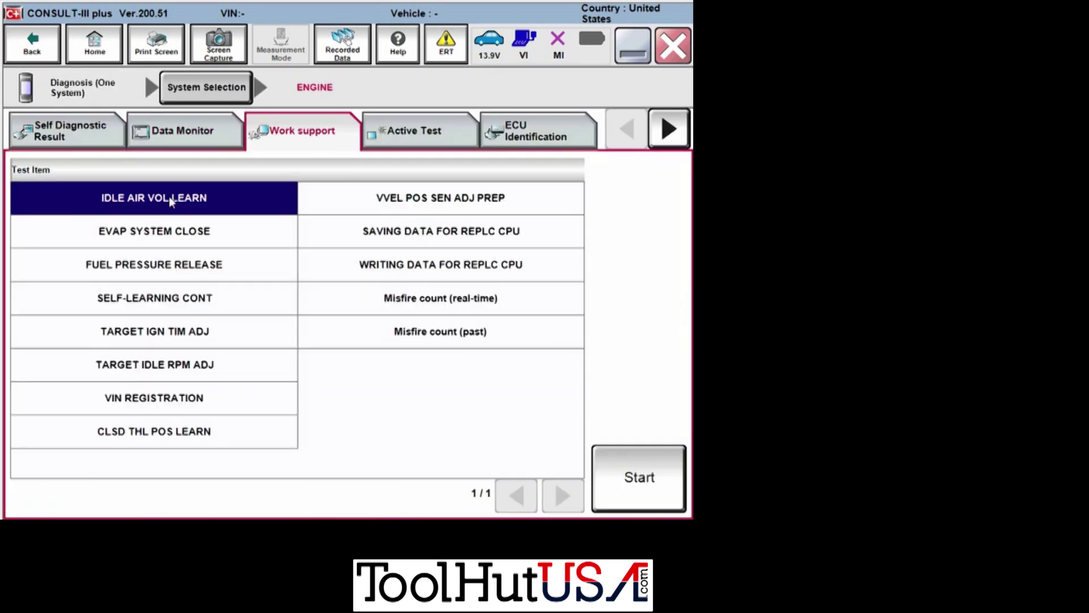
left_click(641, 463)
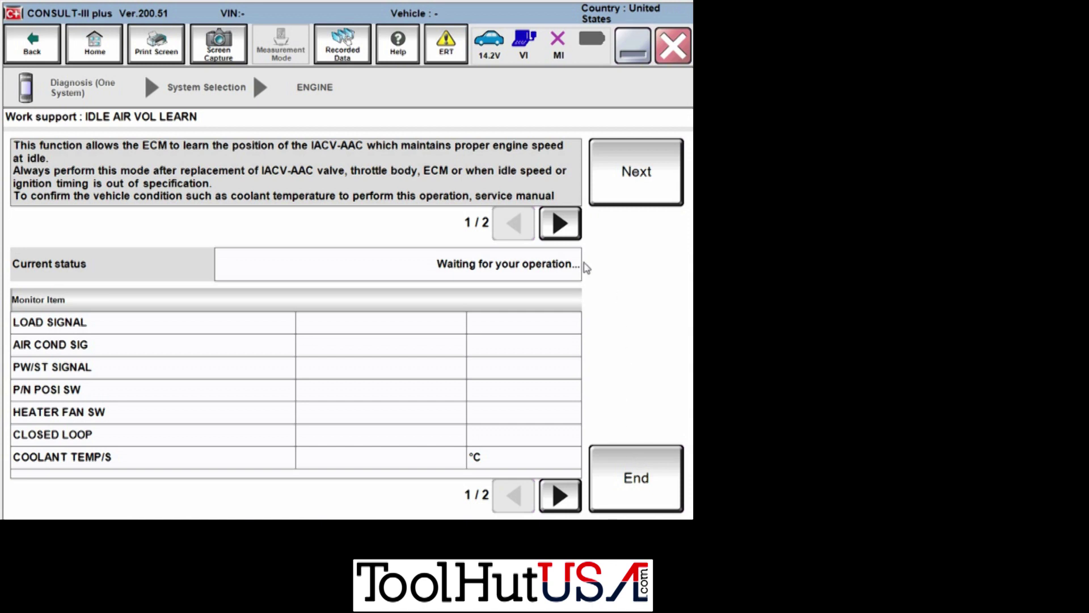
left_click(611, 187)
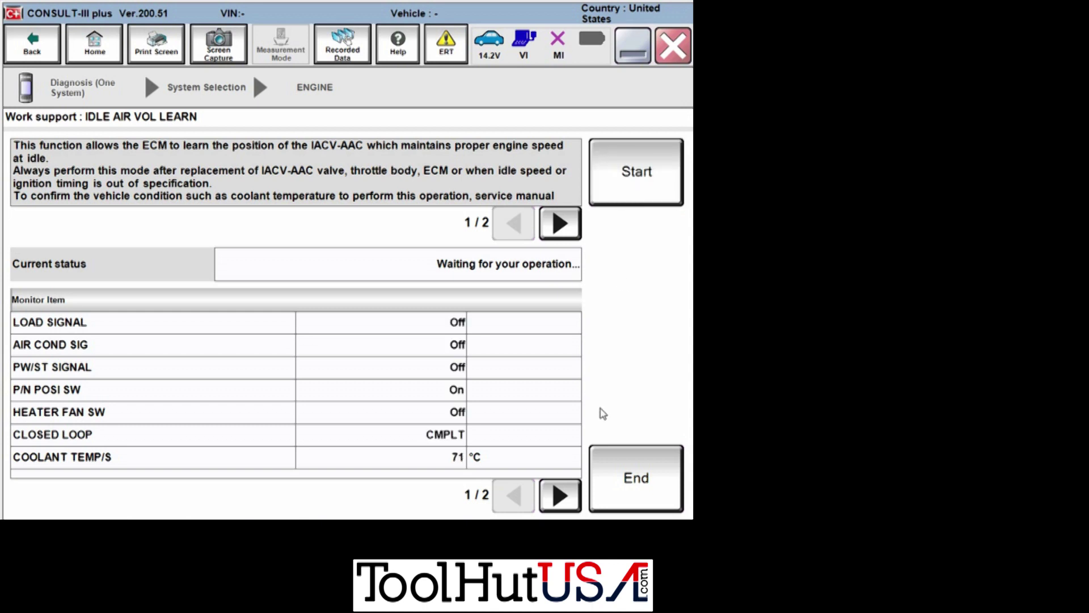
left_click(562, 496)
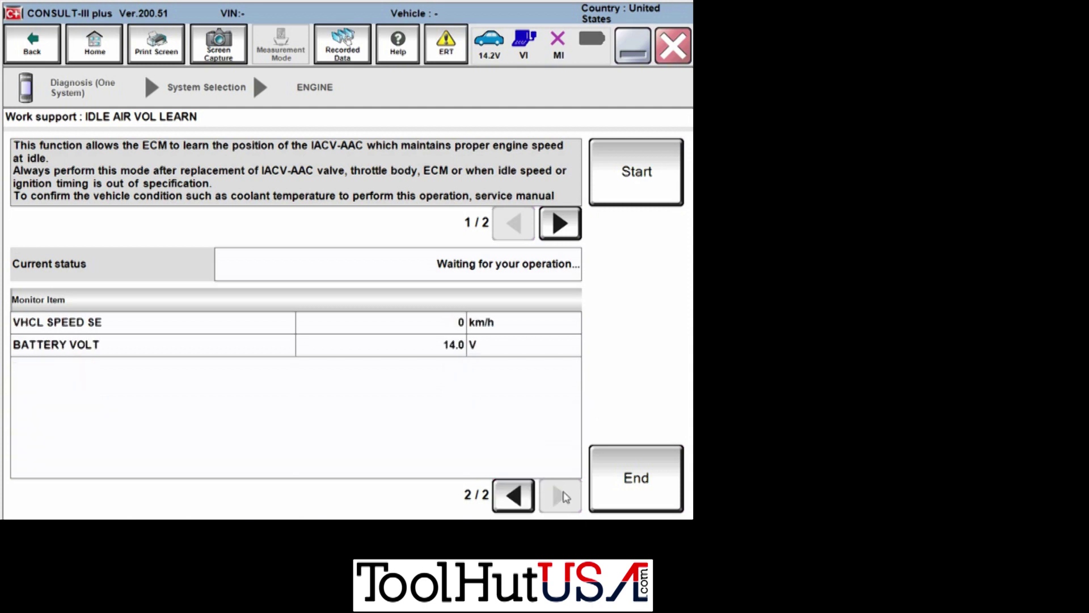
left_click(515, 495)
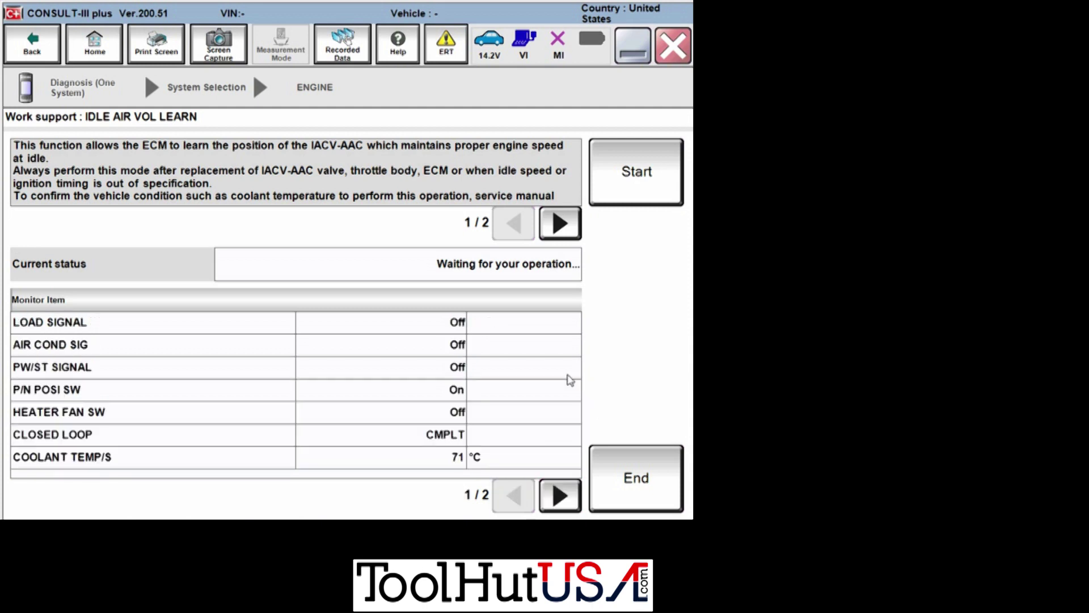
left_click(634, 194)
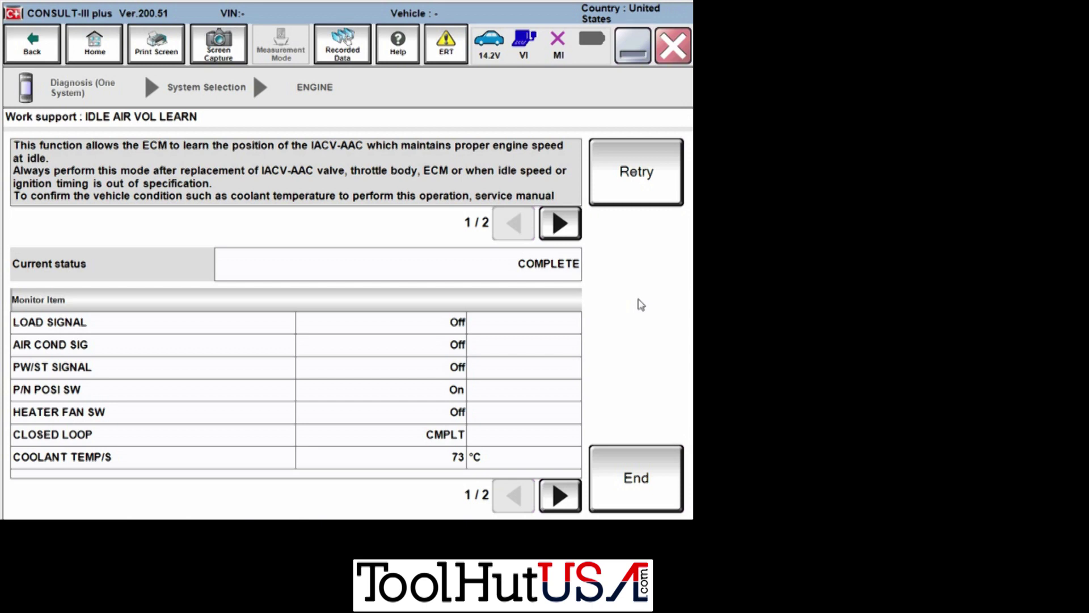
left_click(660, 488)
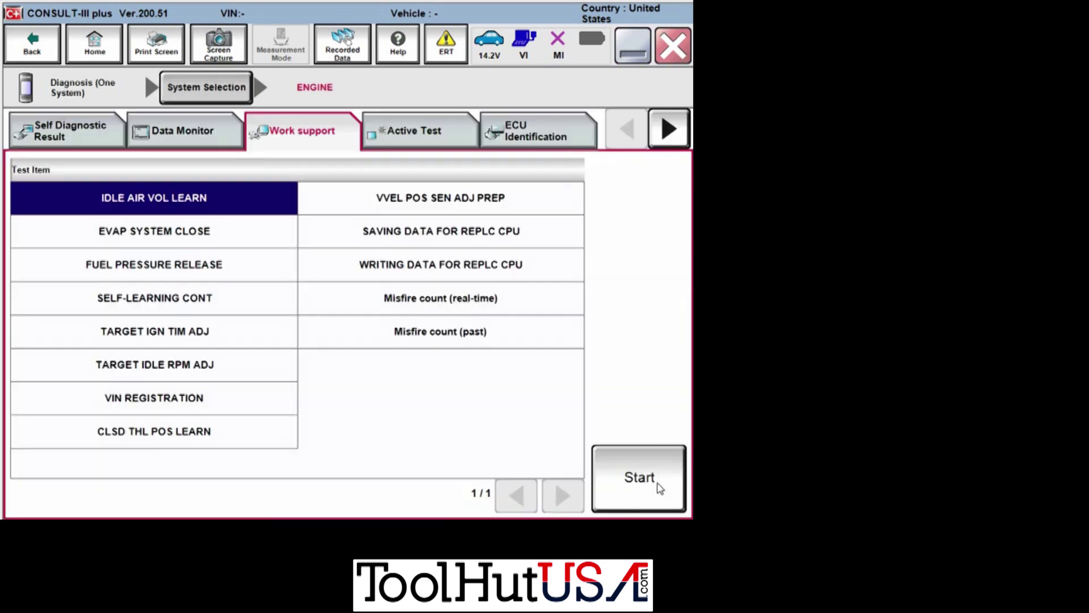
Step: Check the engine's self-diagnostic result for trouble codes
left_click(66, 129)
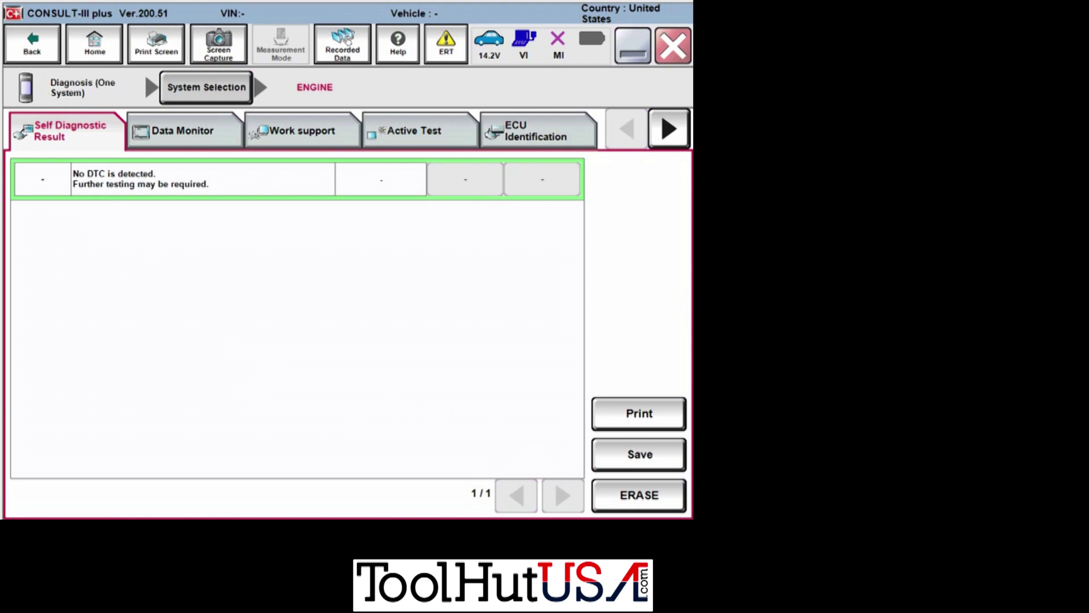